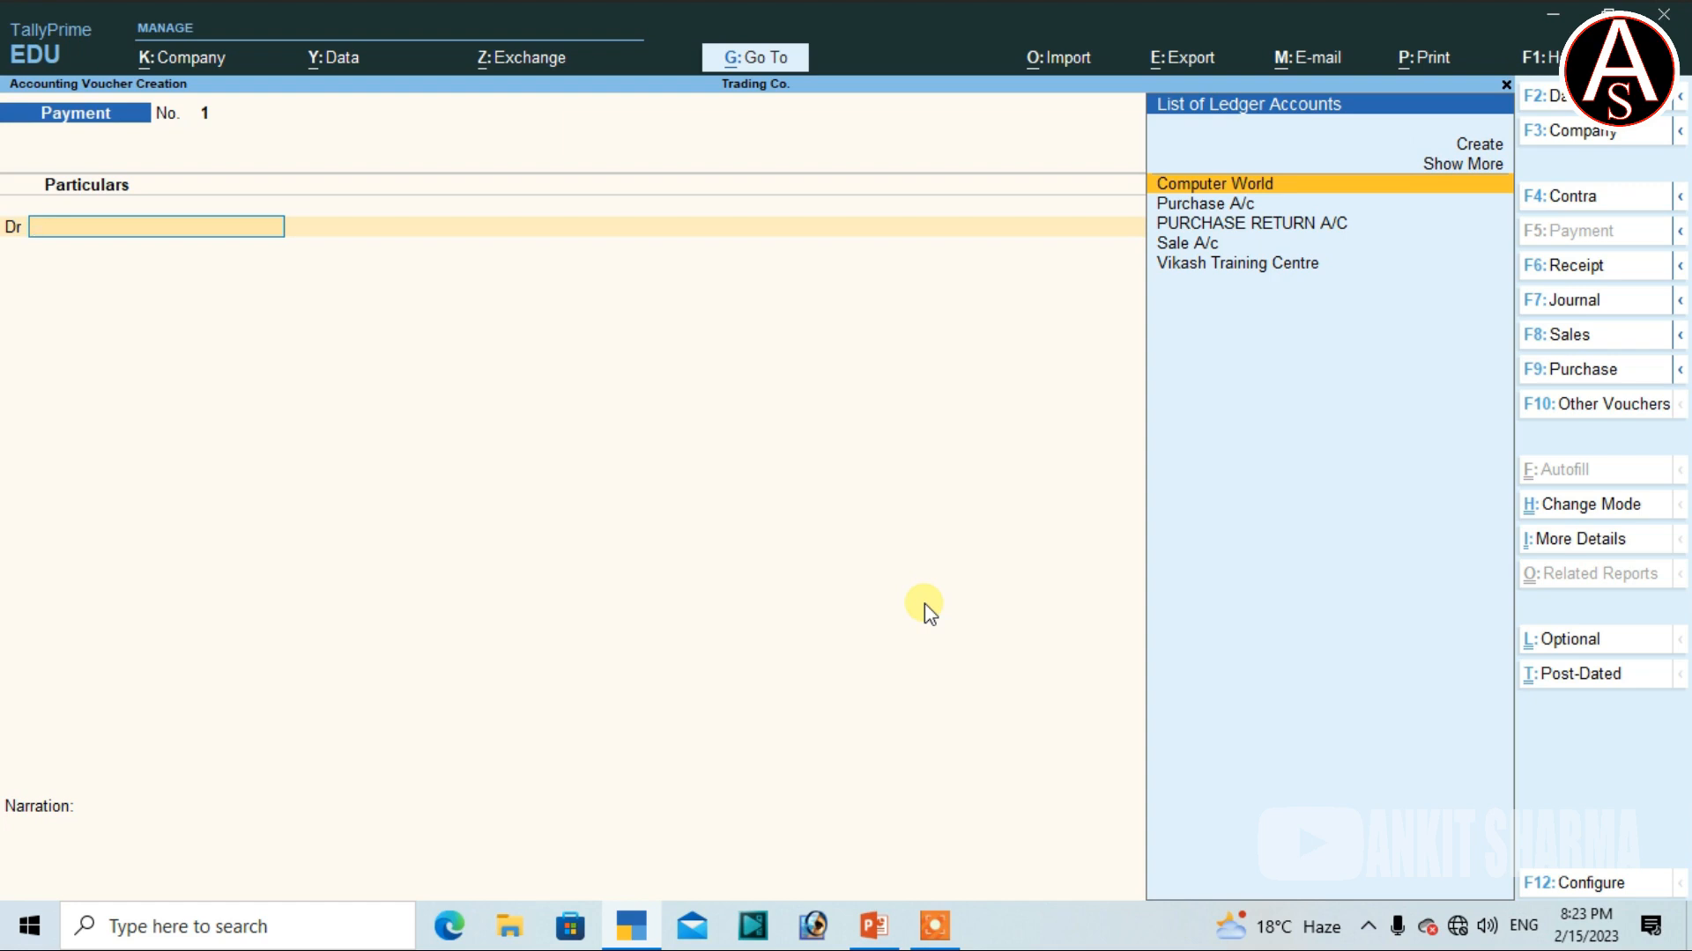
Step: Bring up the list of voucher types and show the inactive ones as well
key("F10")
key("F10")
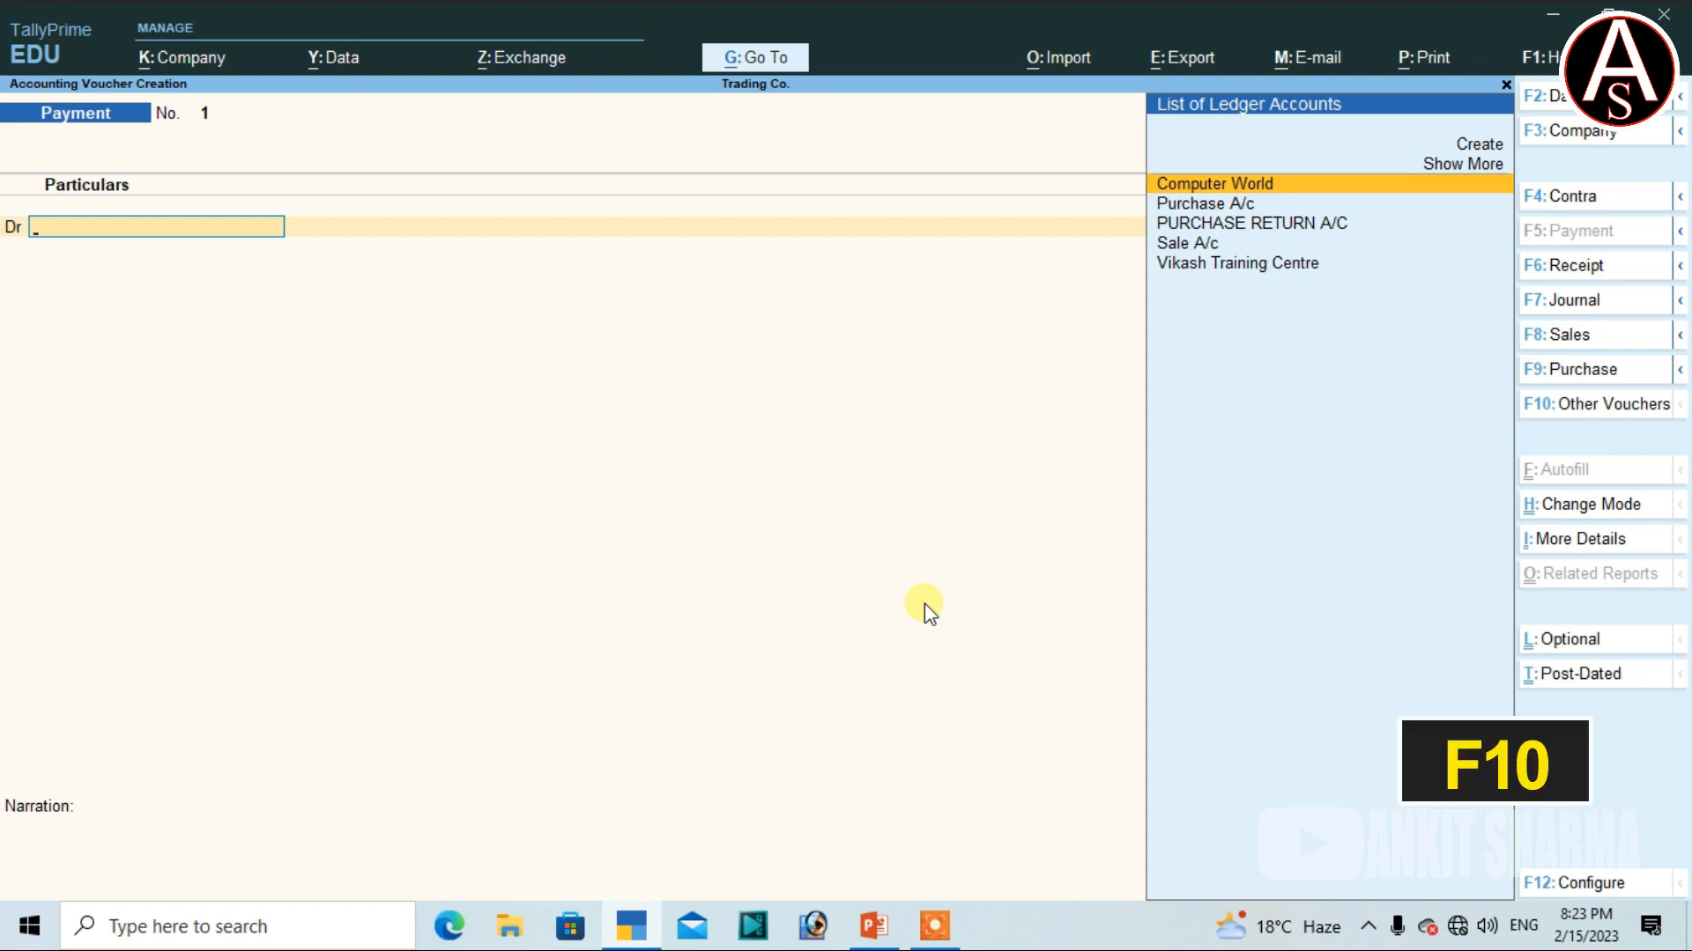
key("F10")
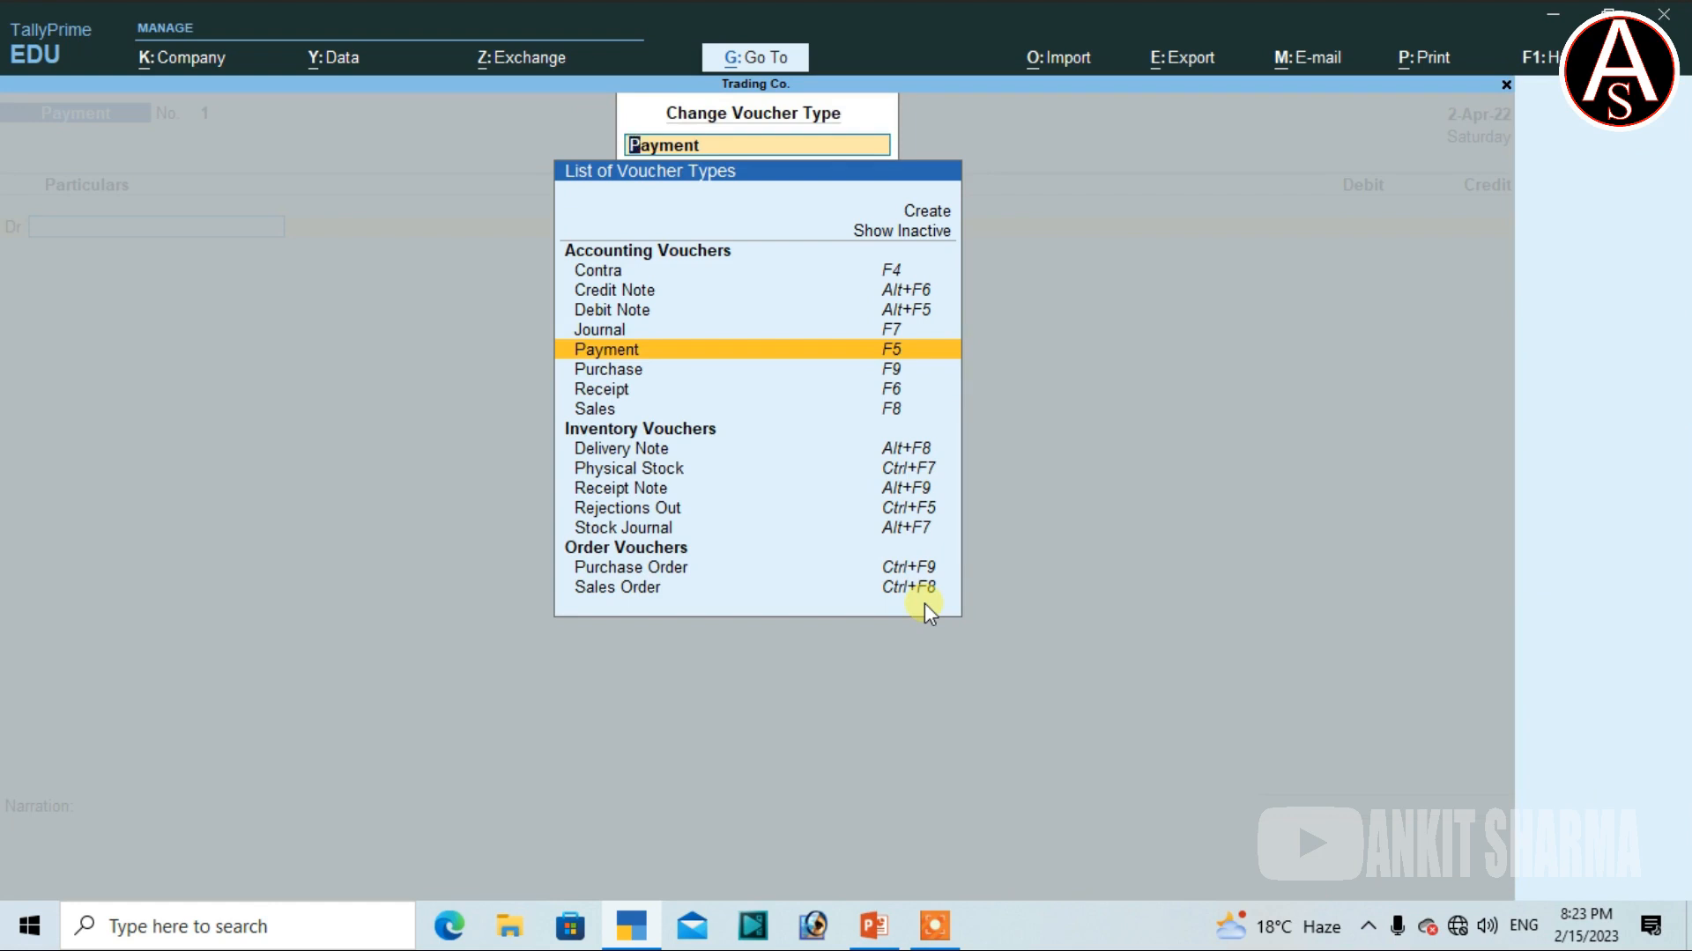
key("Up")
key("Up")
key("Up")
key("Up")
key("Up")
key("Up")
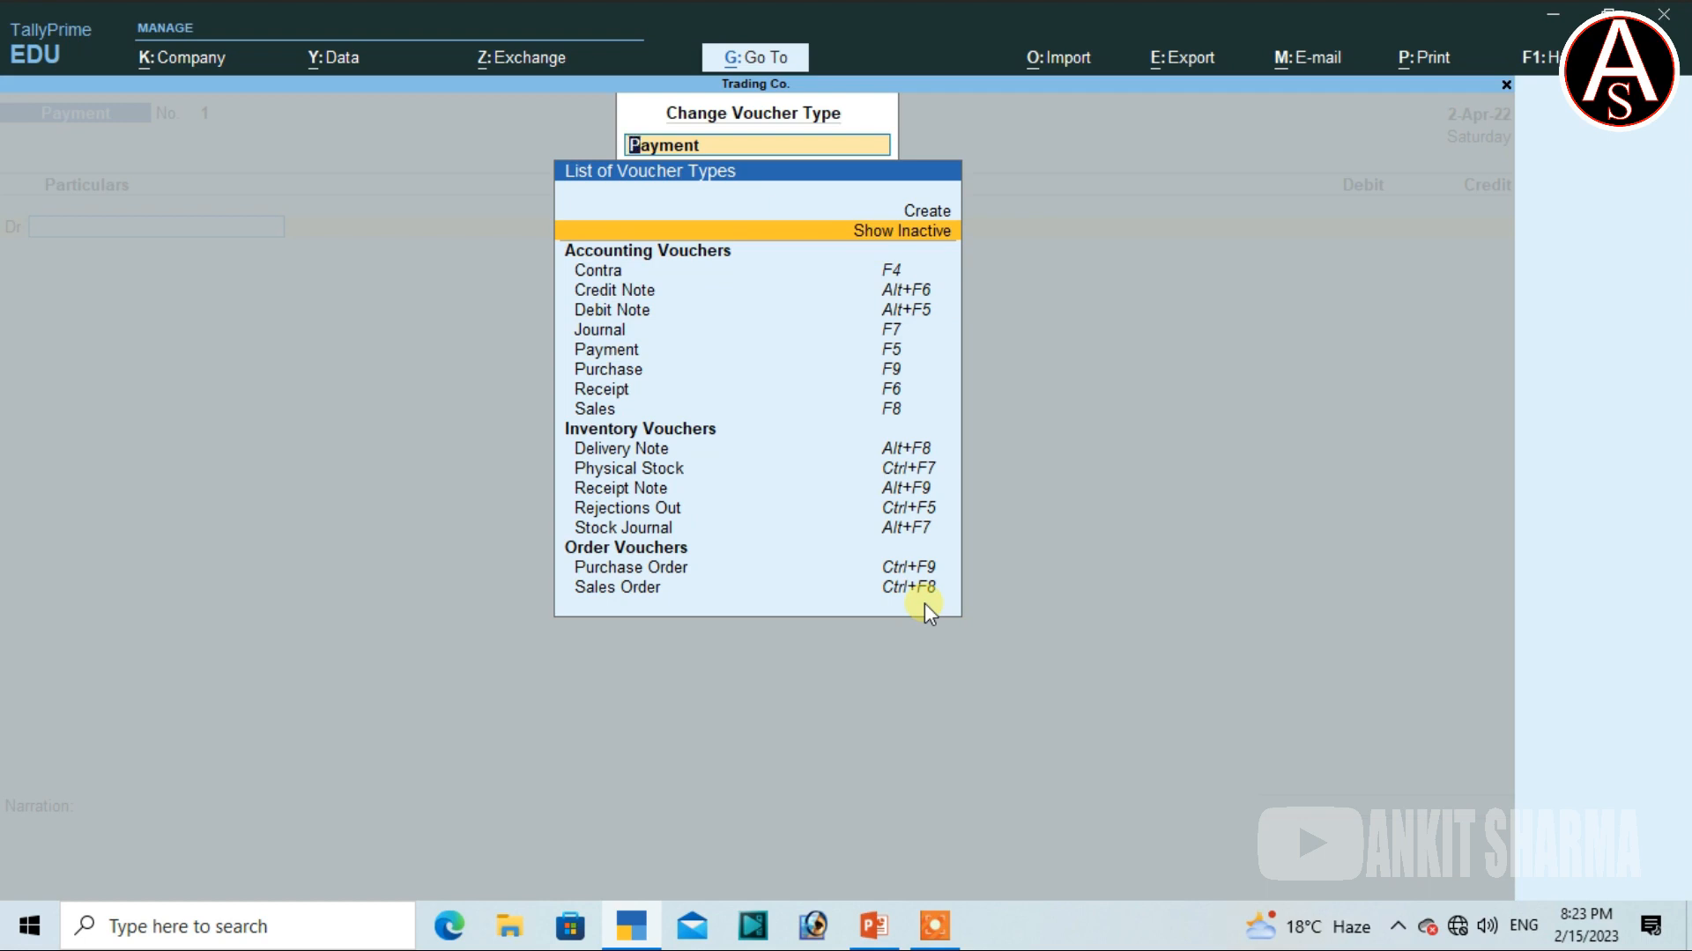
key("Return")
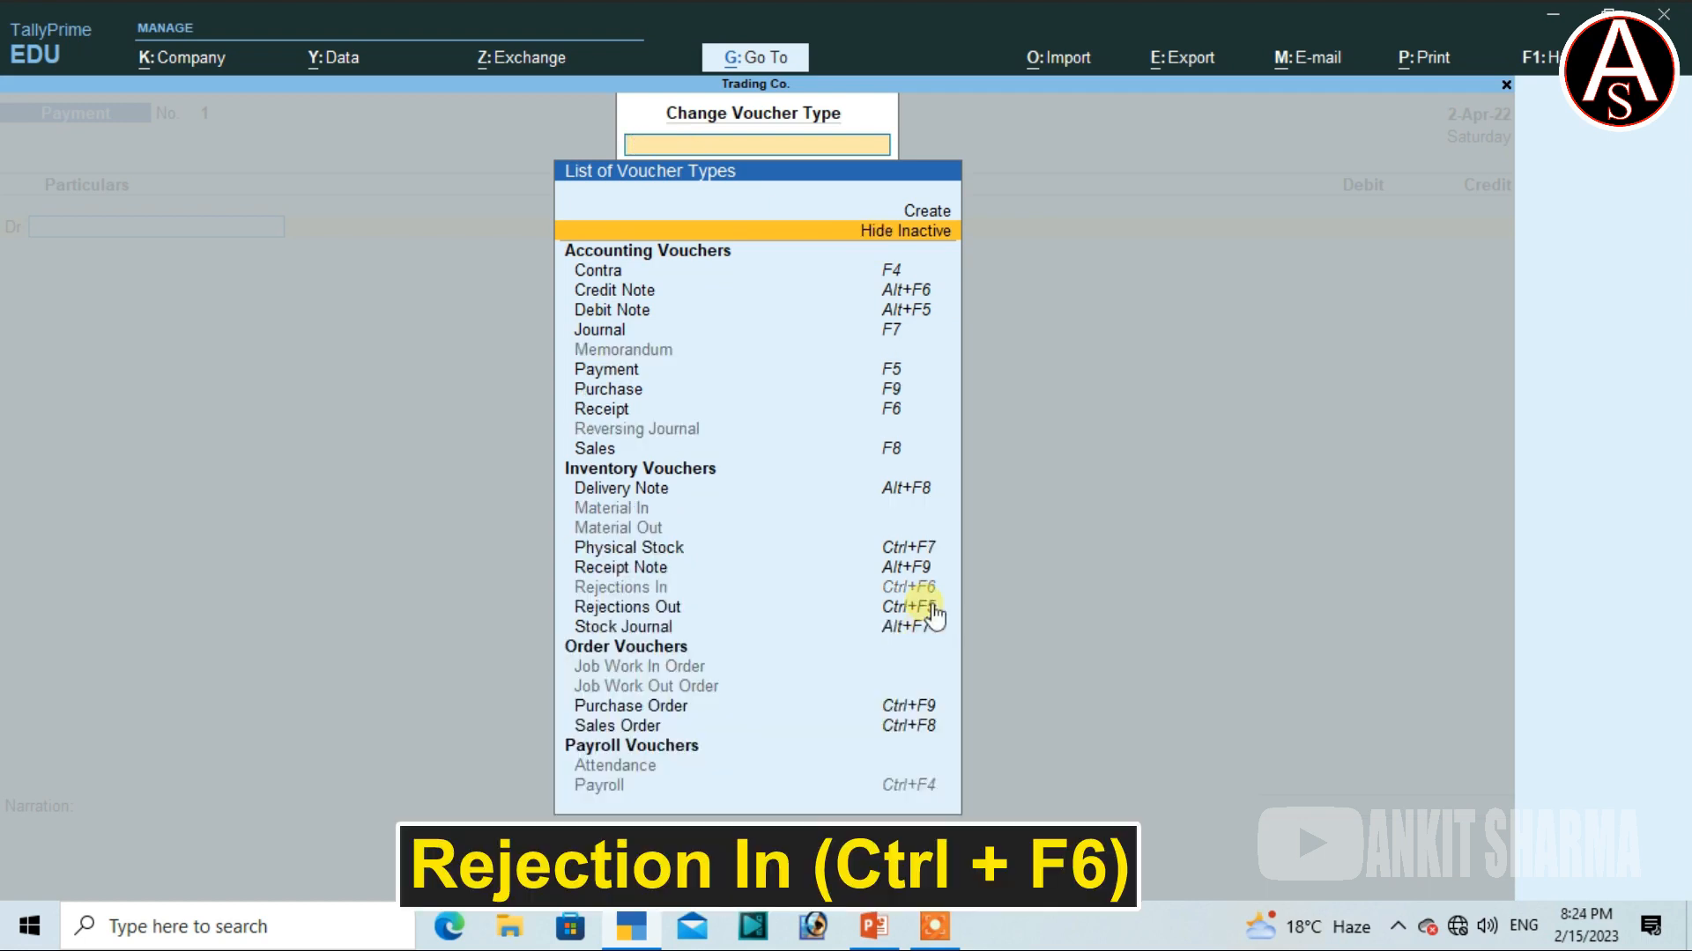
Step: Switch the voucher type to Rejections In and activate that voucher type
type("Rej")
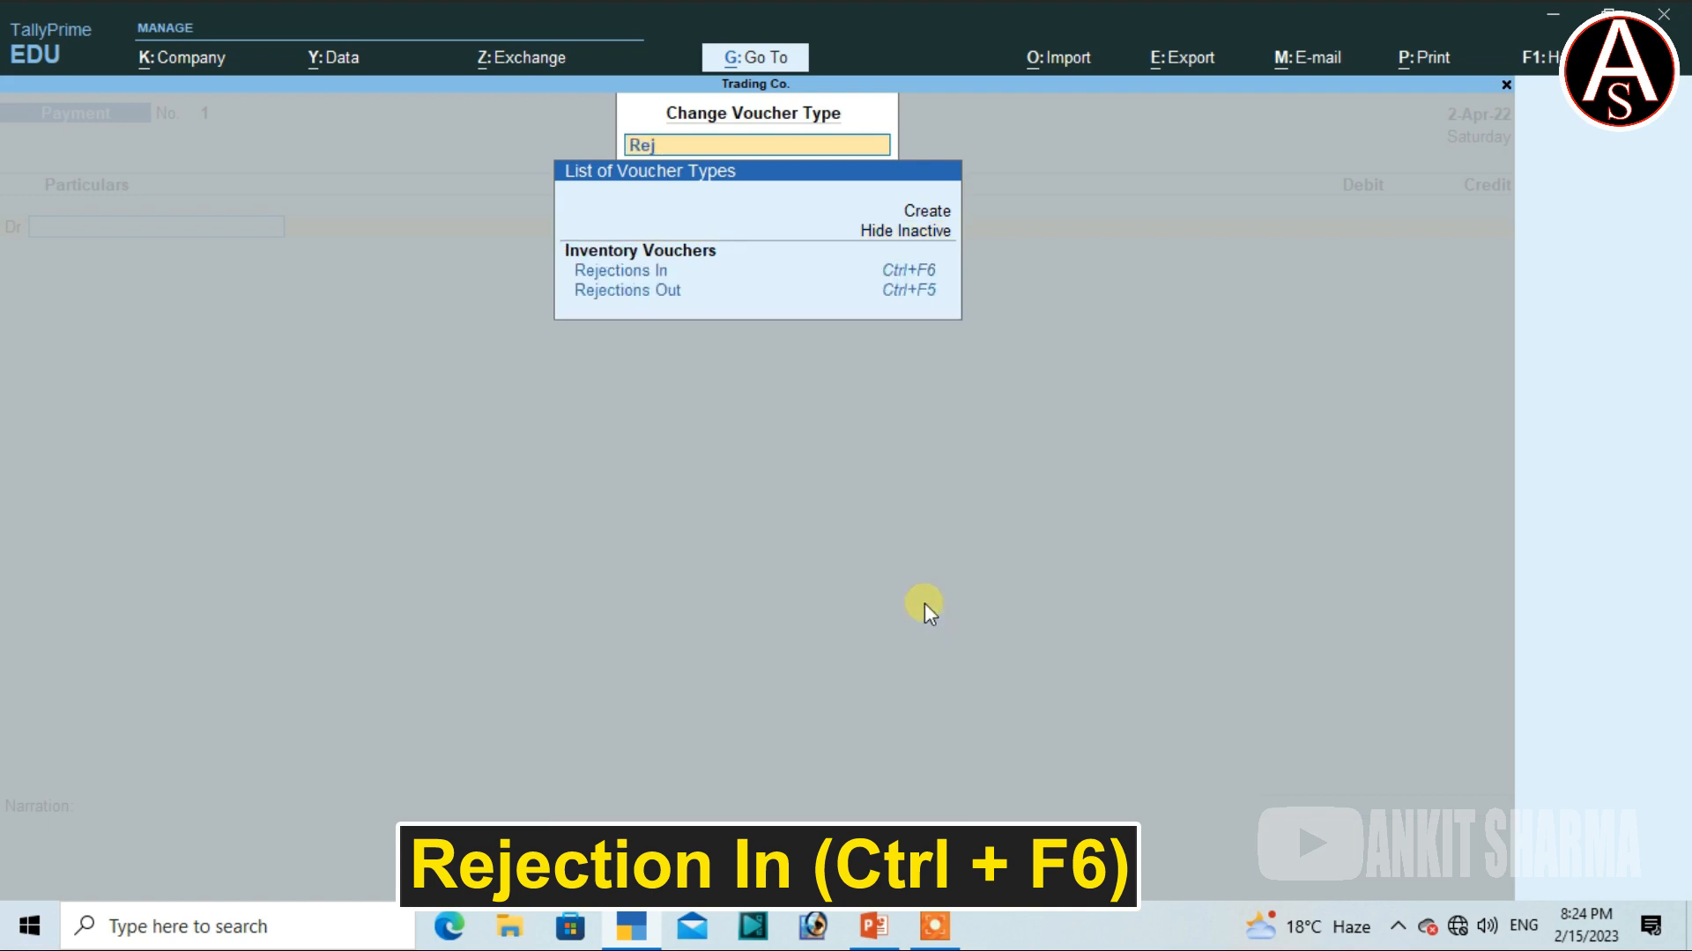
key("Down")
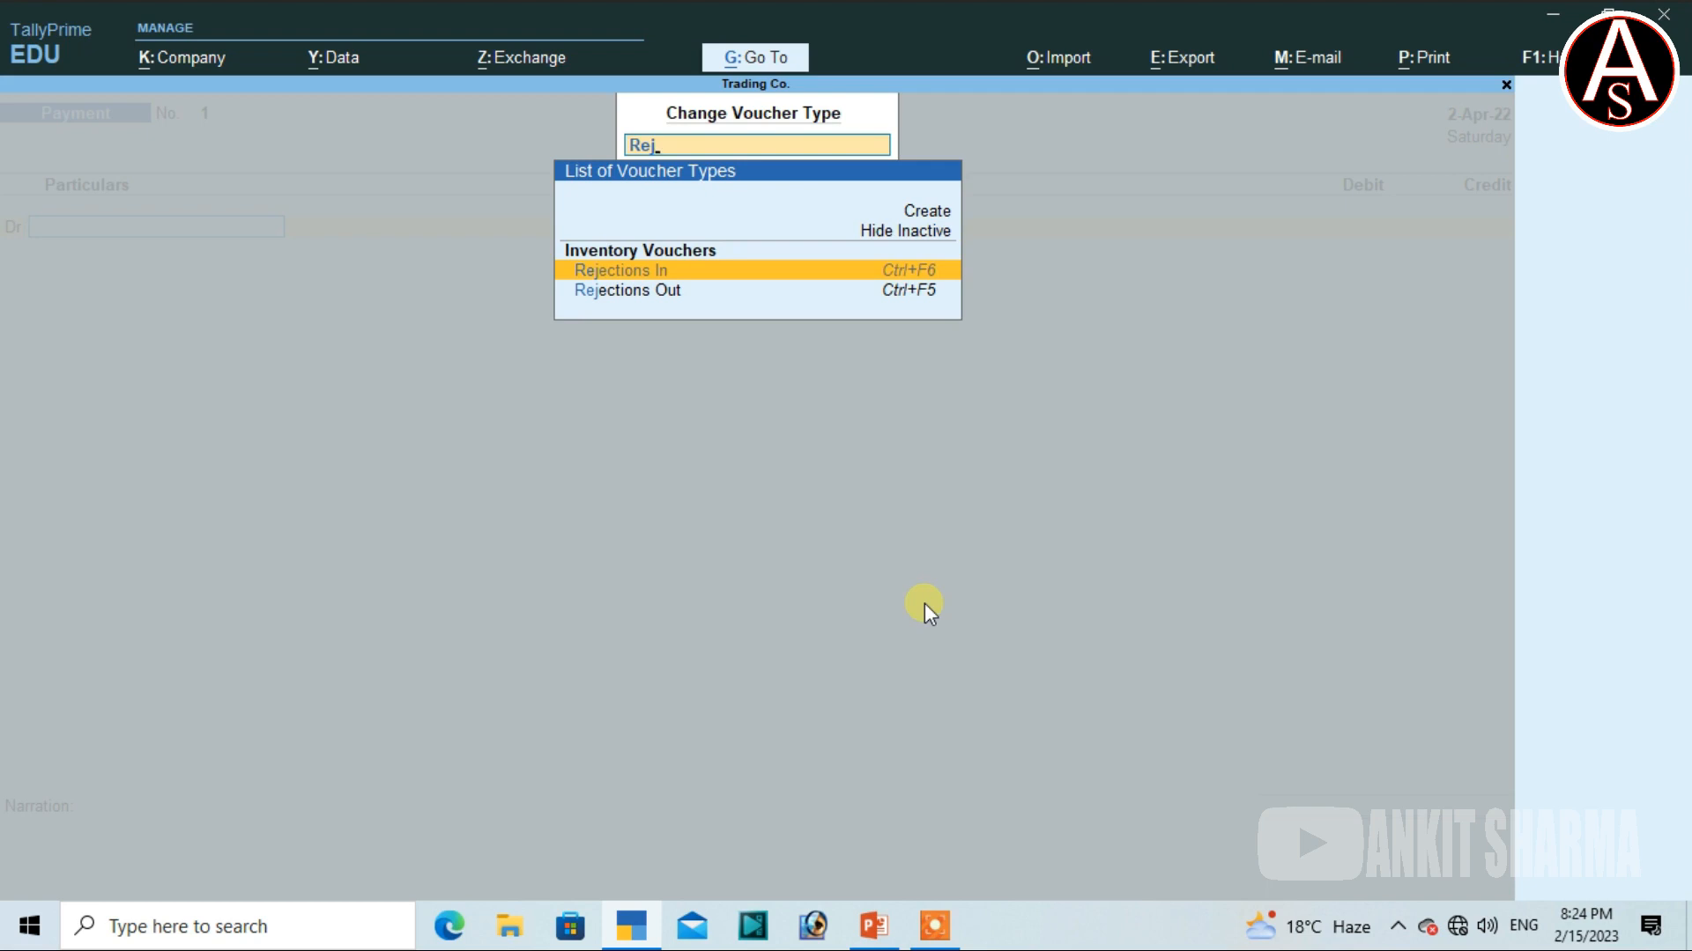
key("Return")
key("Return")
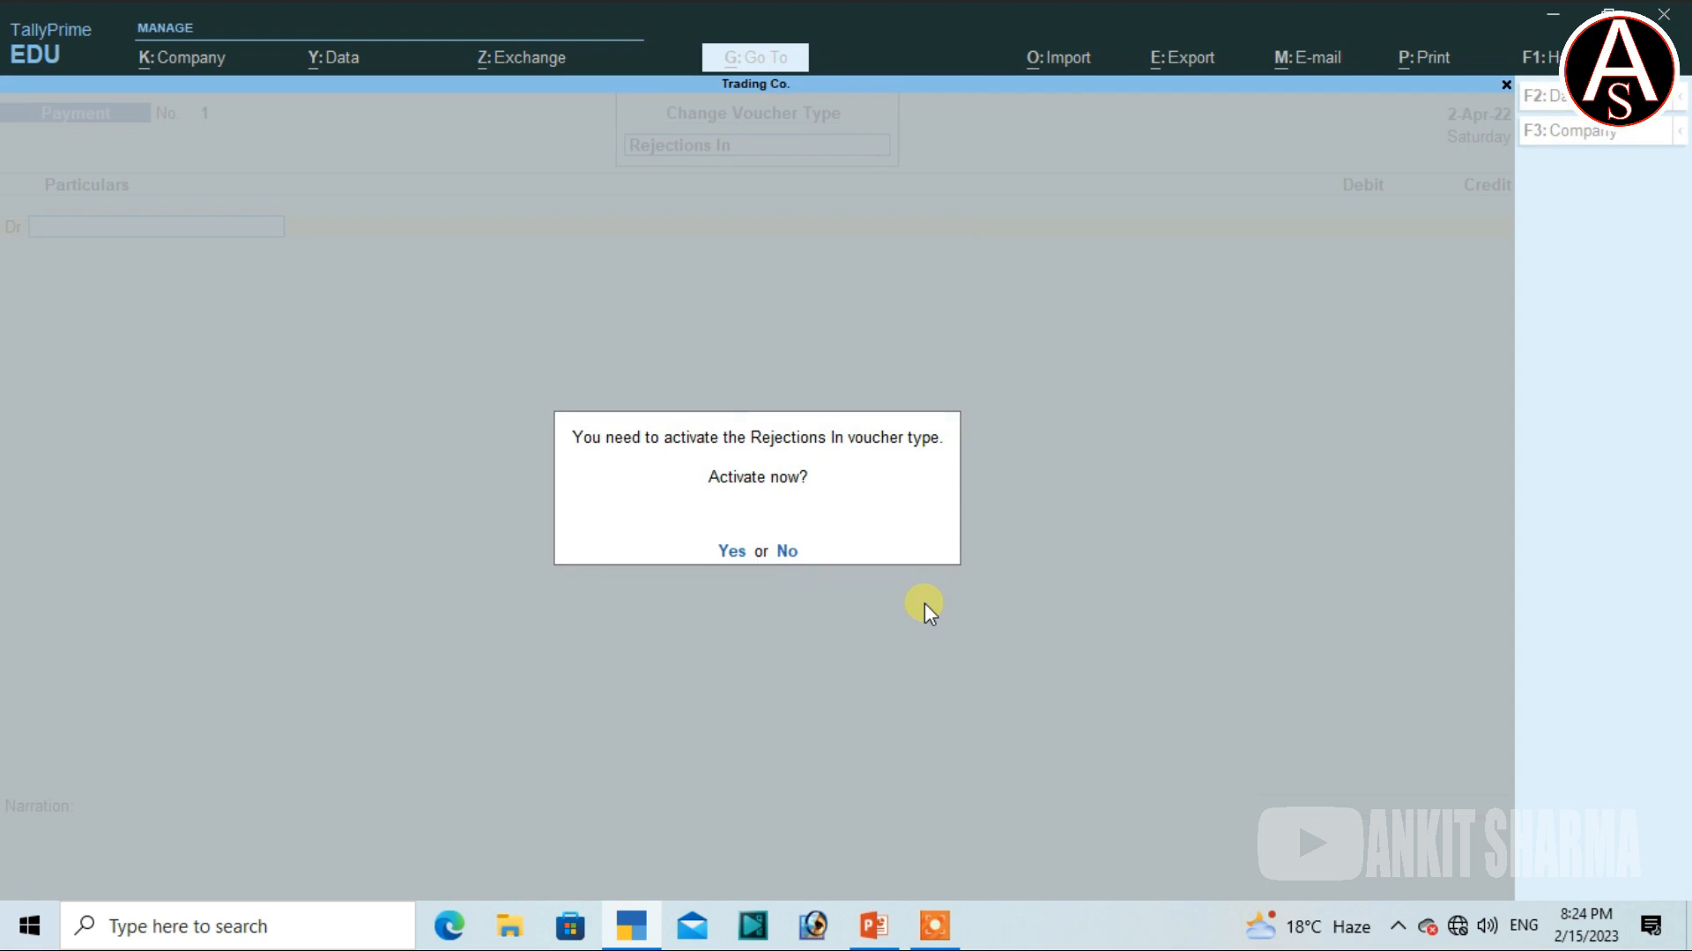
key("Return")
key("Return")
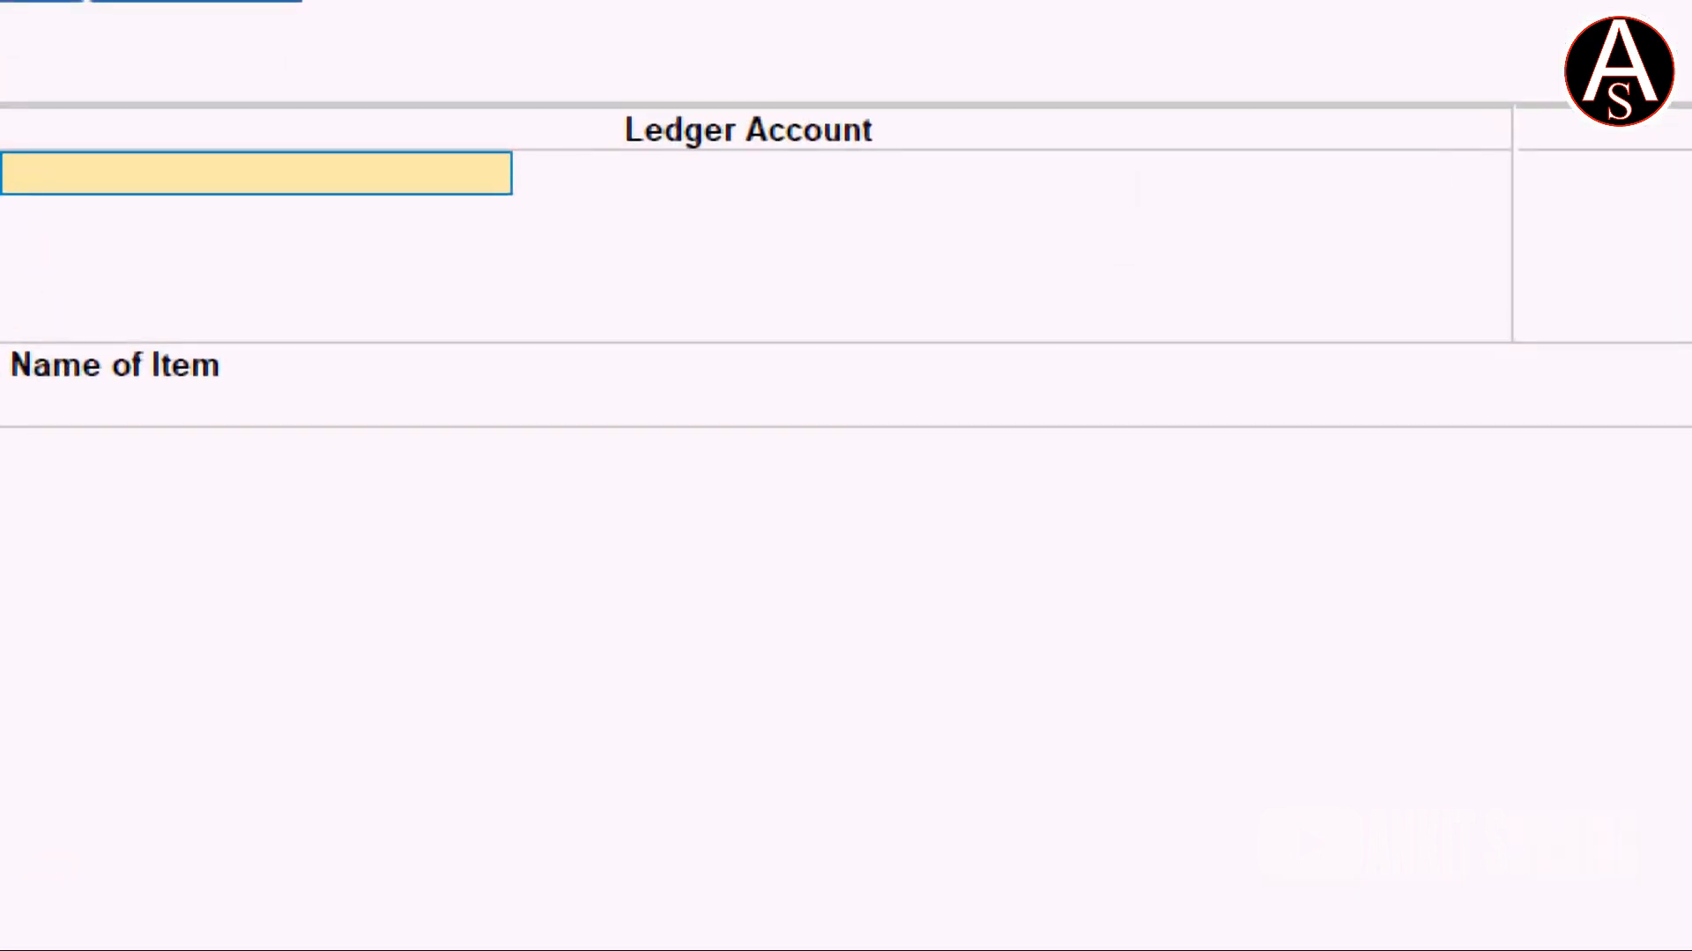
Step: Set the Rejections In voucher's ledger account to Vikash Training Centre and keep the default customer details
type("Vi")
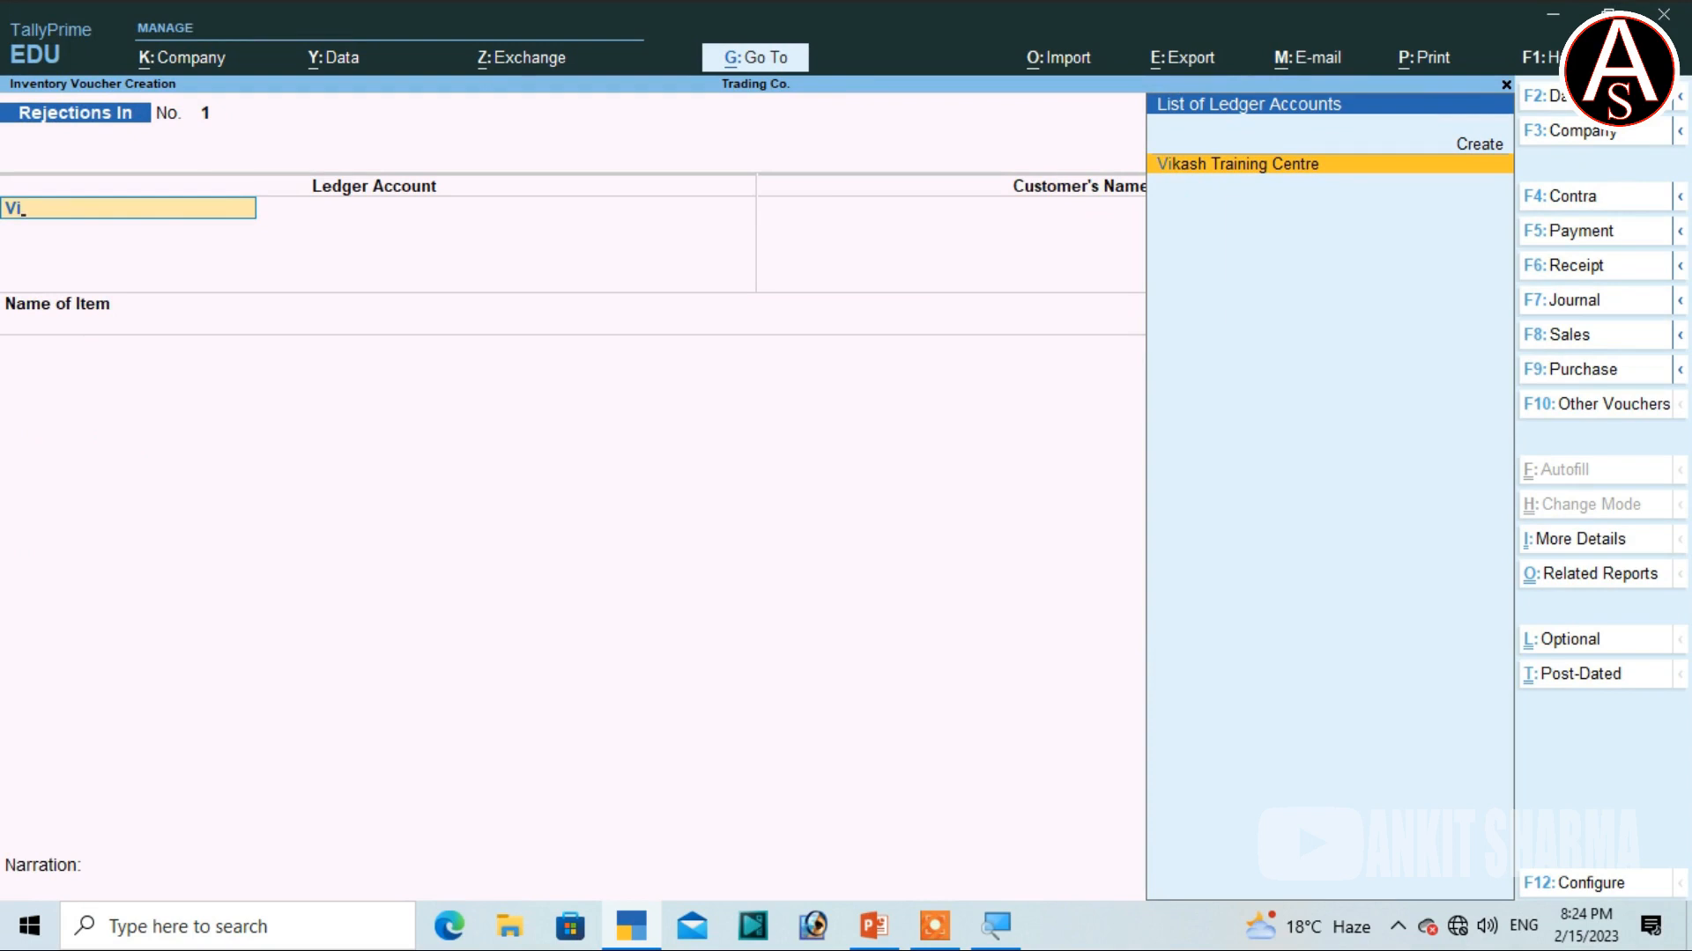
key("Return")
key("Return")
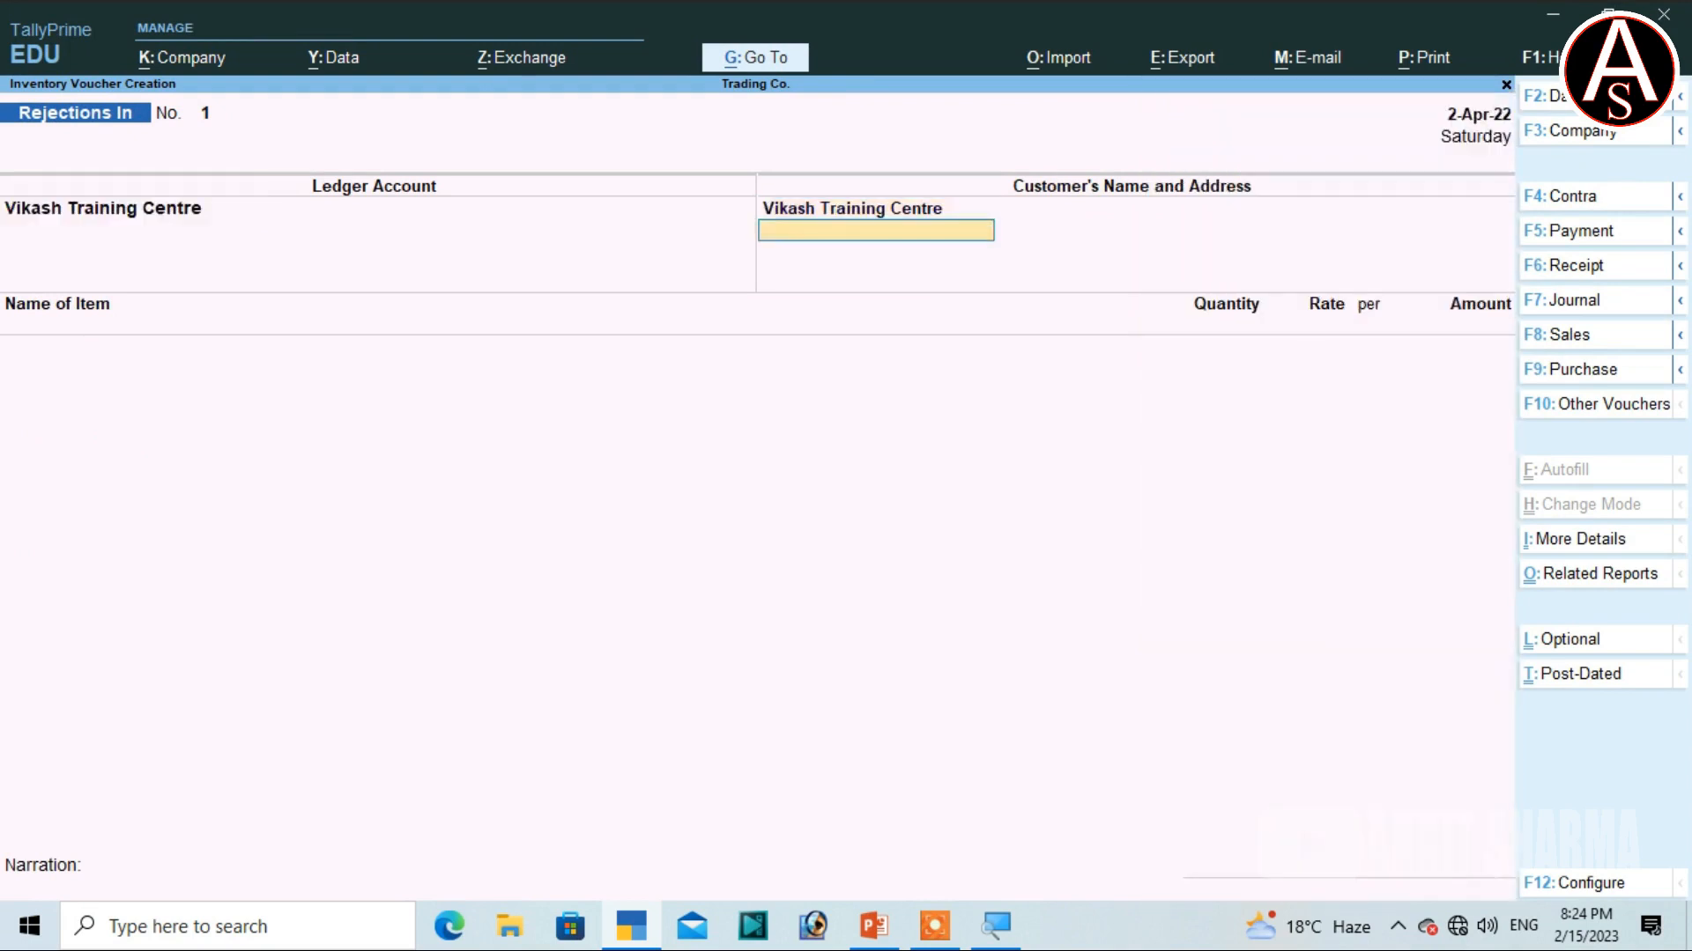
key("Return")
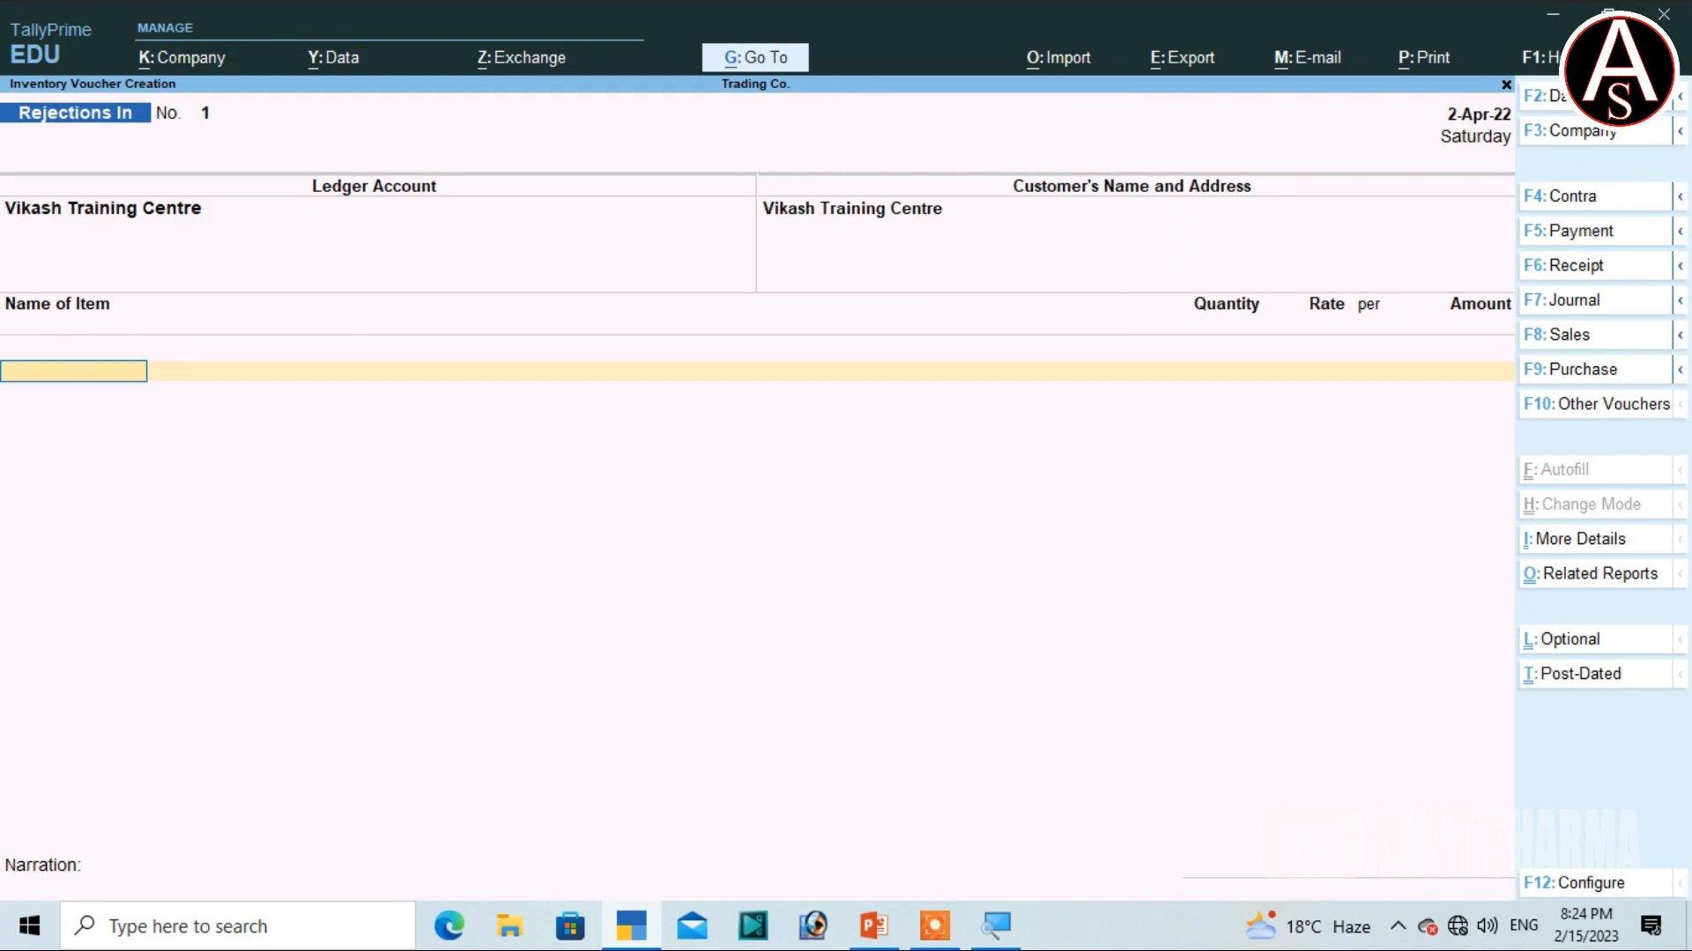
Step: Add the Usb Mouse item against tracking number 1 and order number 1, with quantity 2 nos at rate 420.00
type("Us")
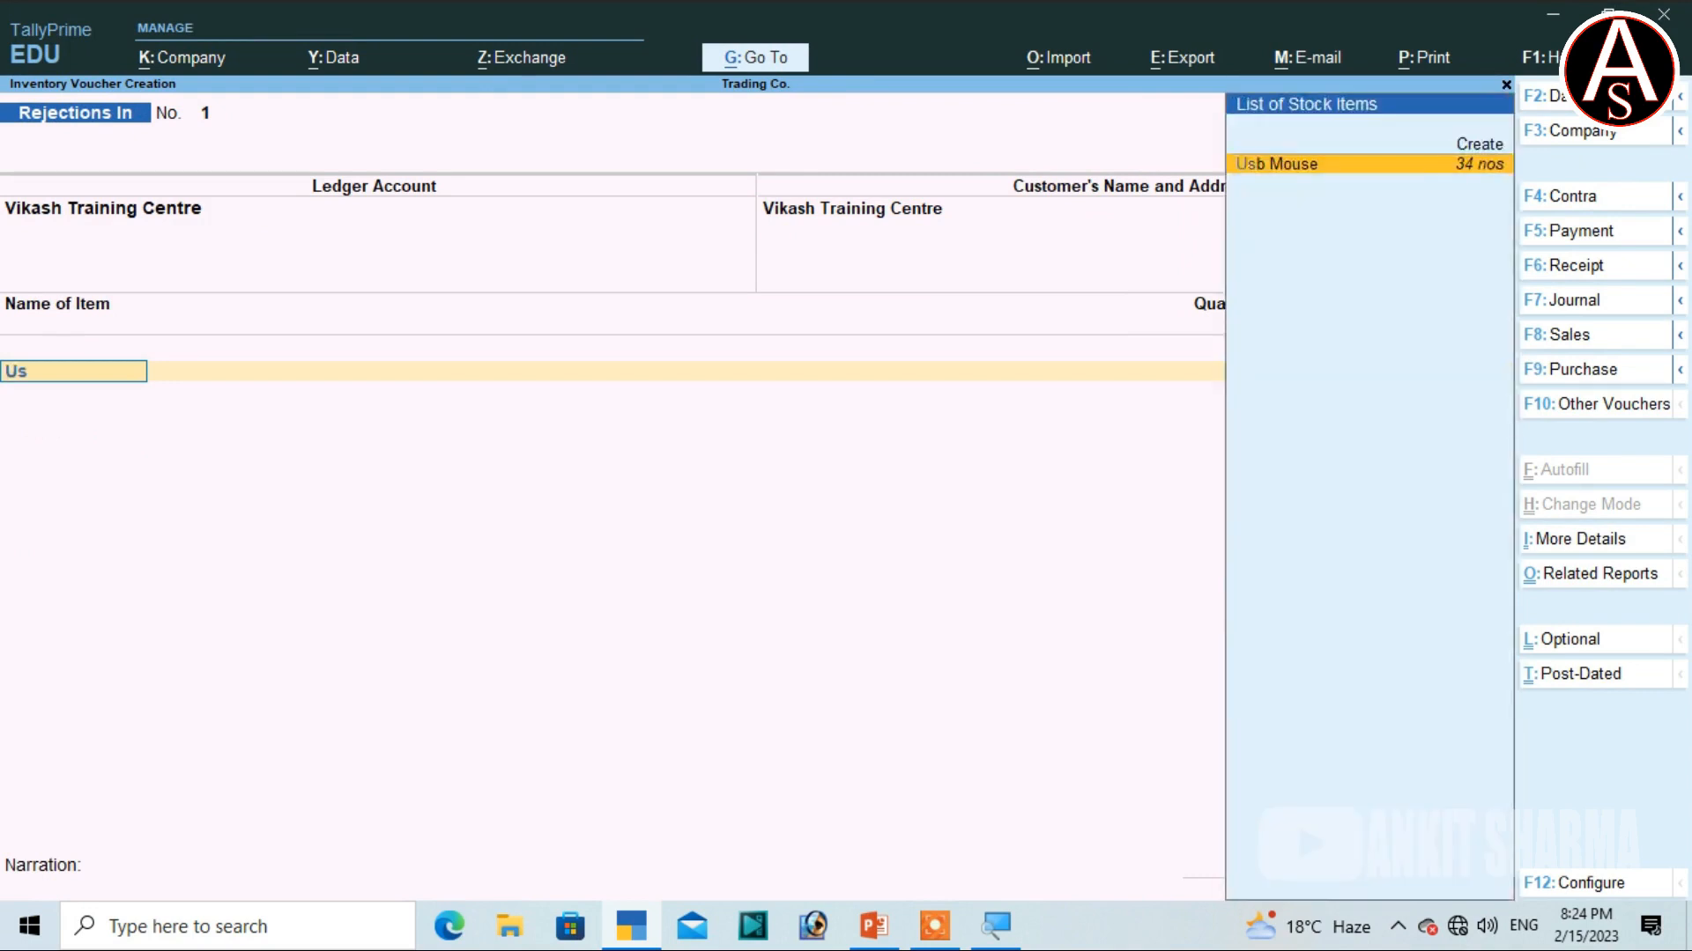
key("Return")
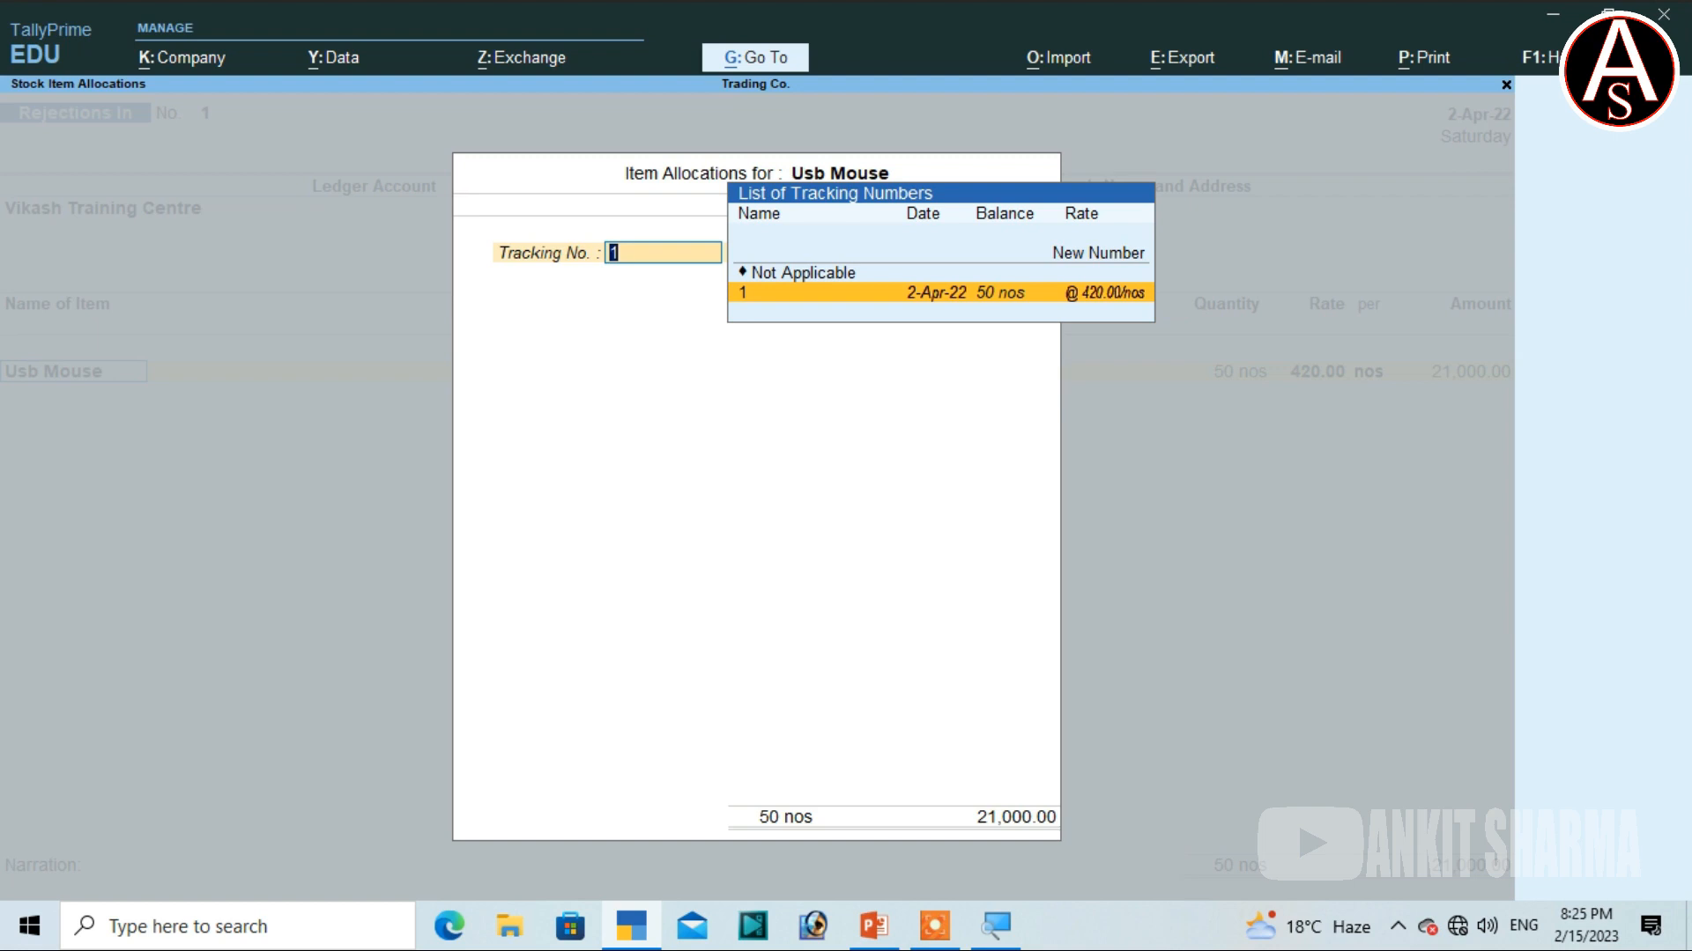
key("Return")
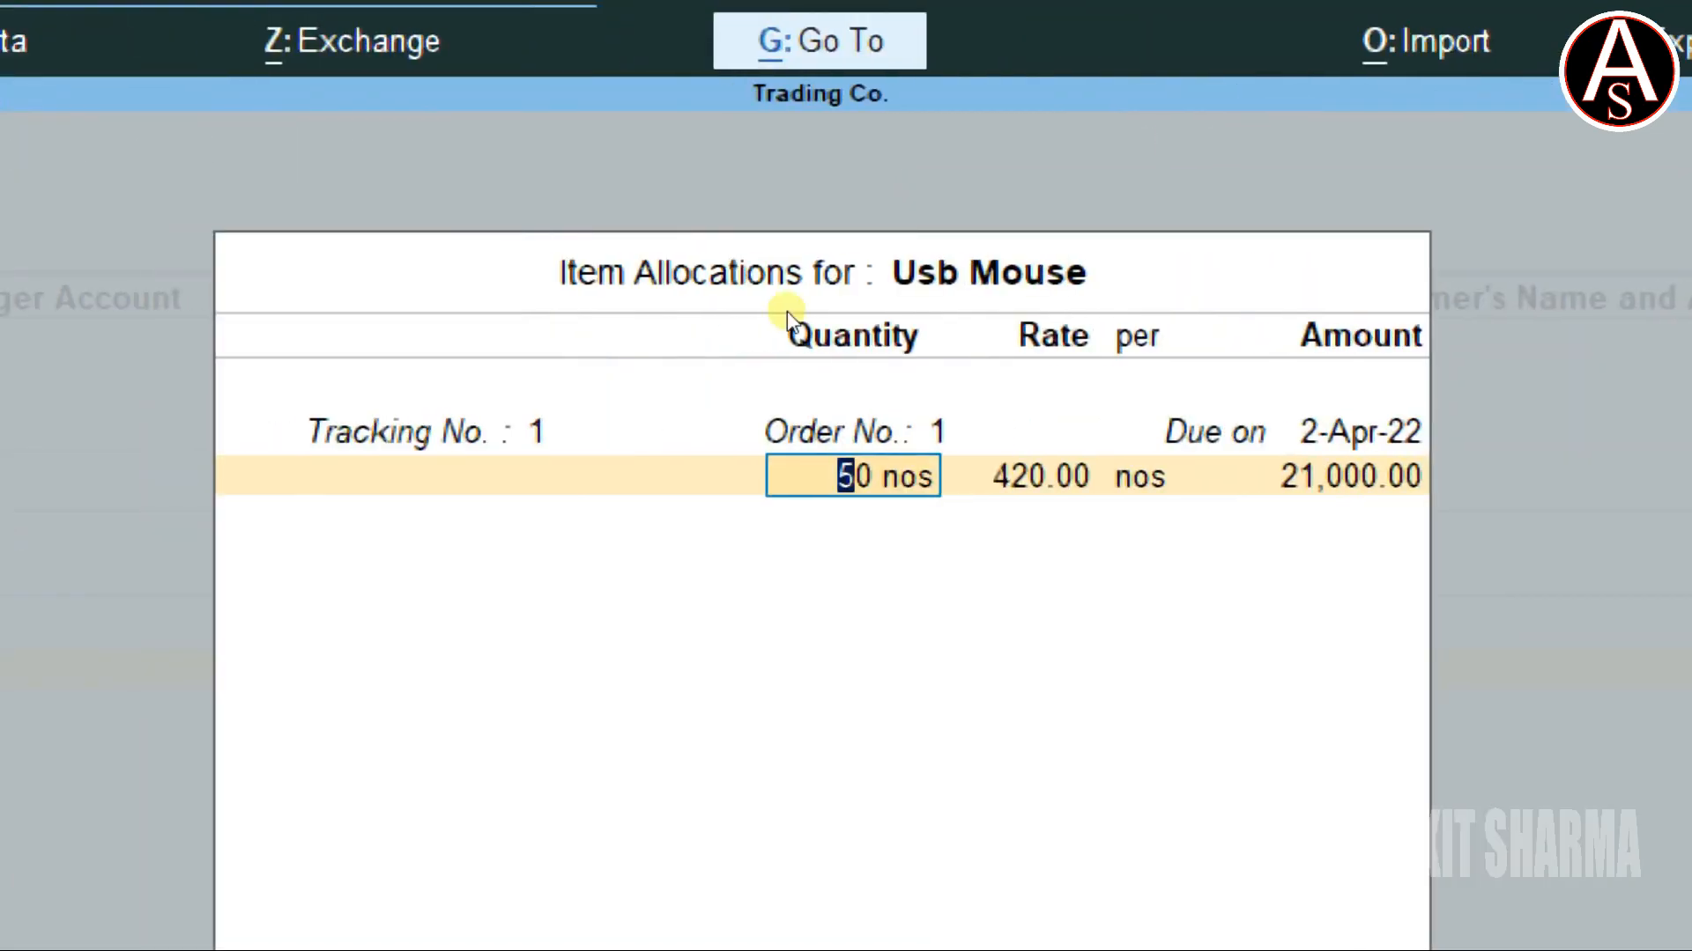
type("2")
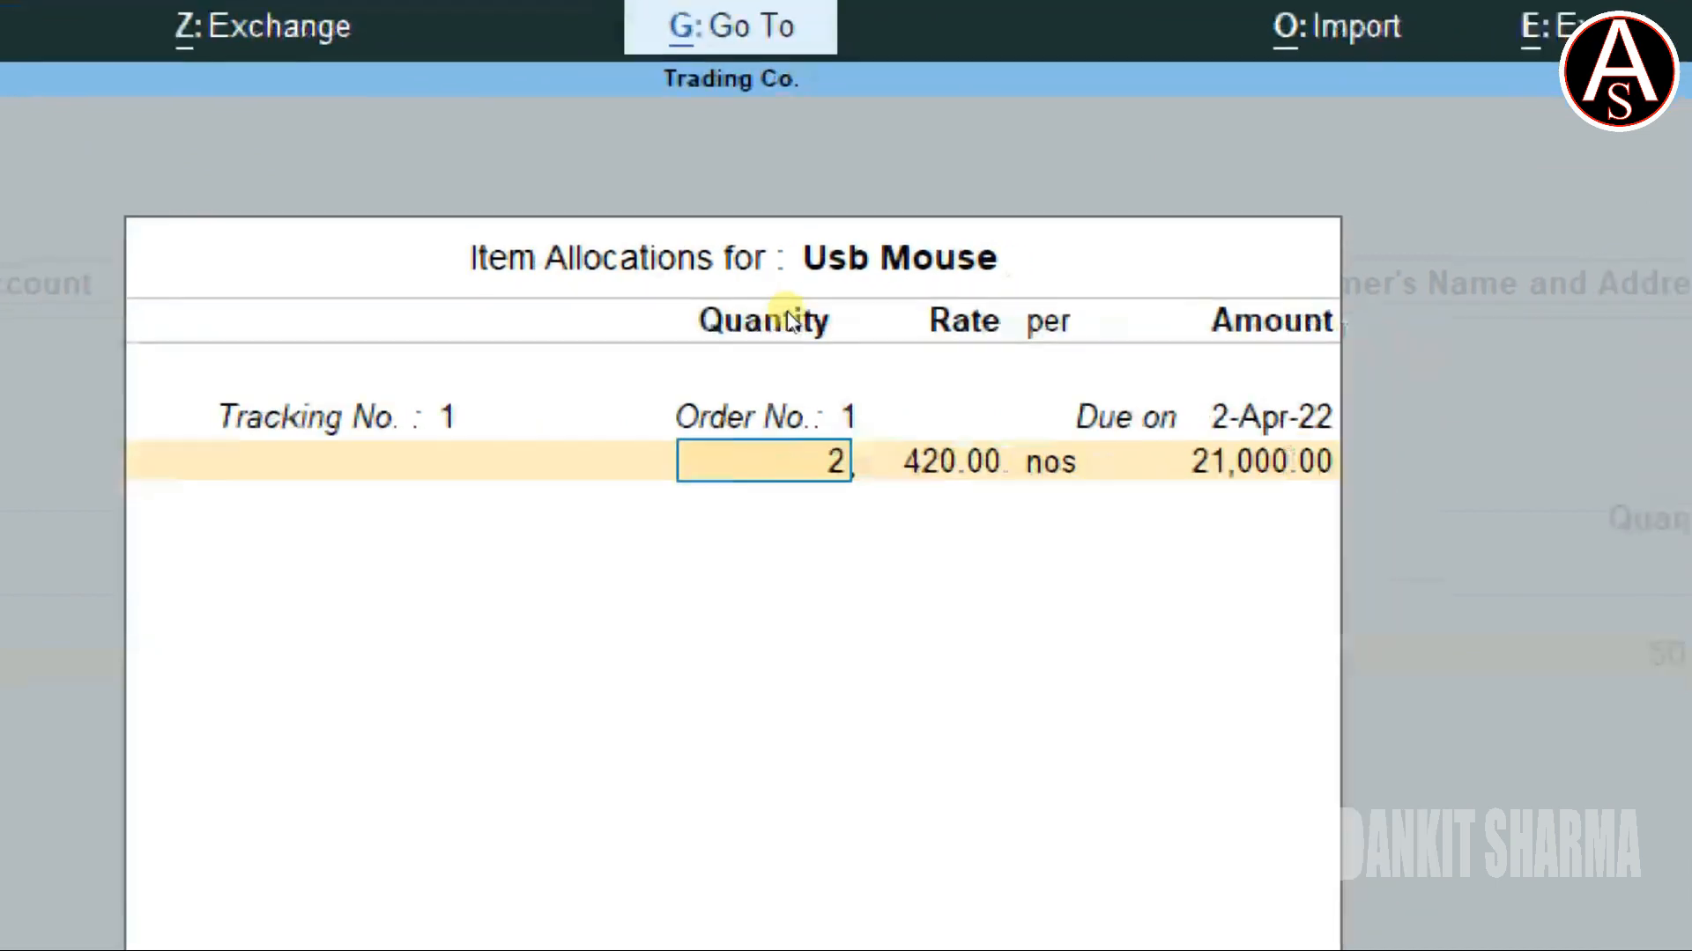
key("Return")
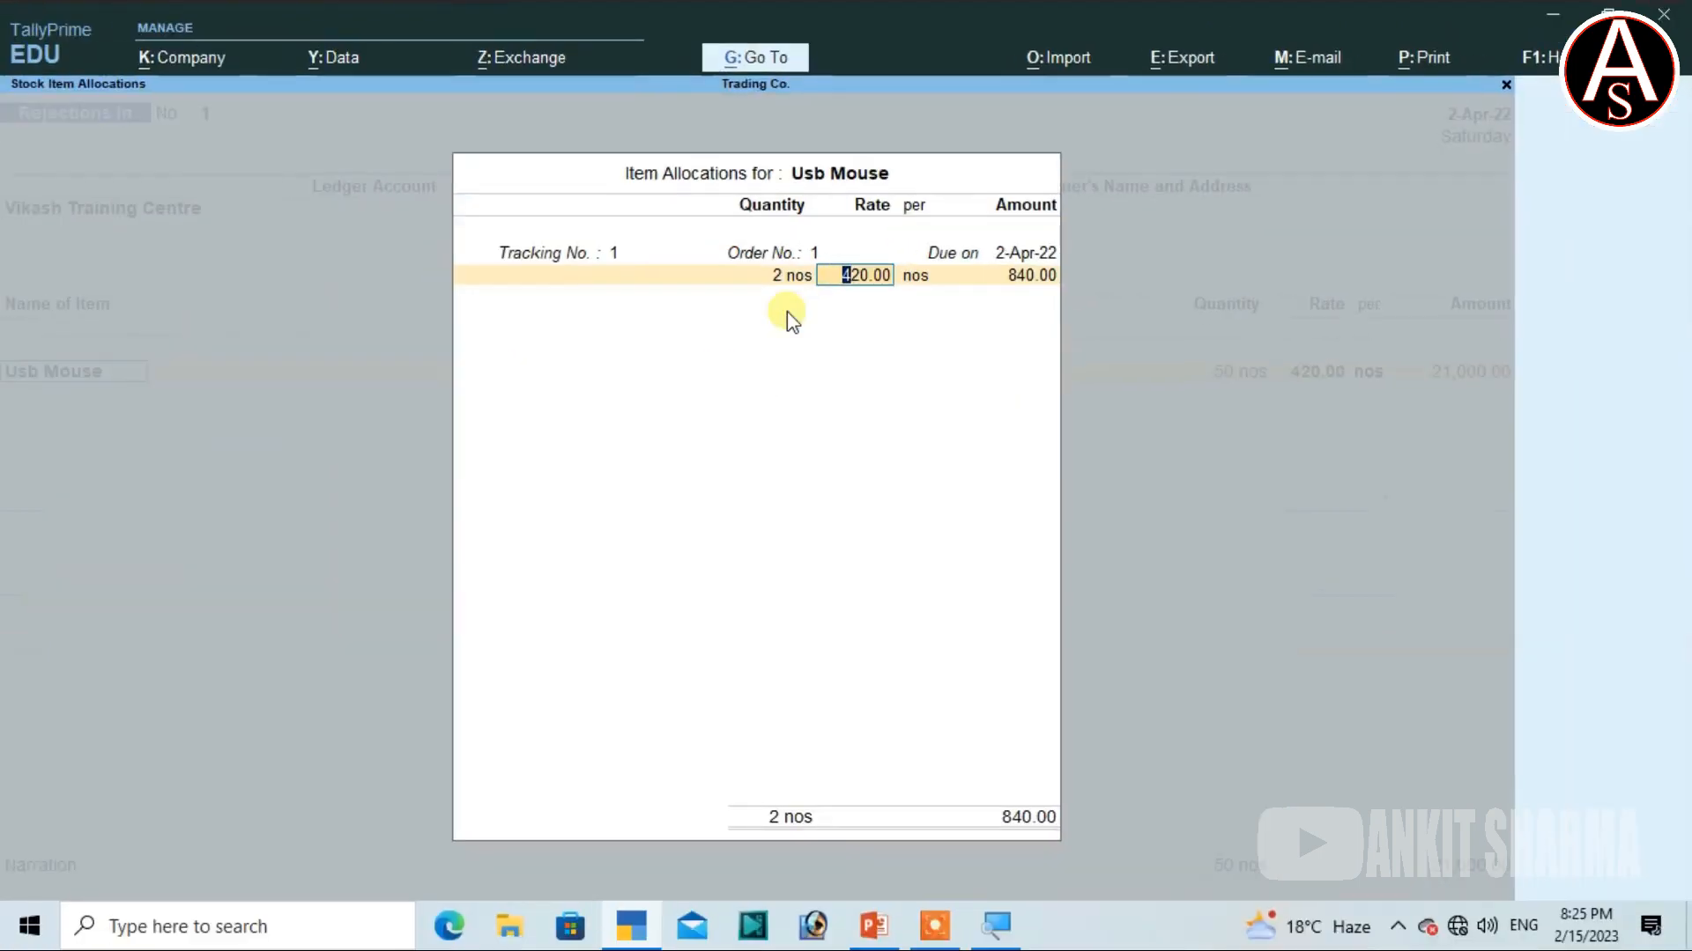
key("Return")
key("Return")
key("Return")
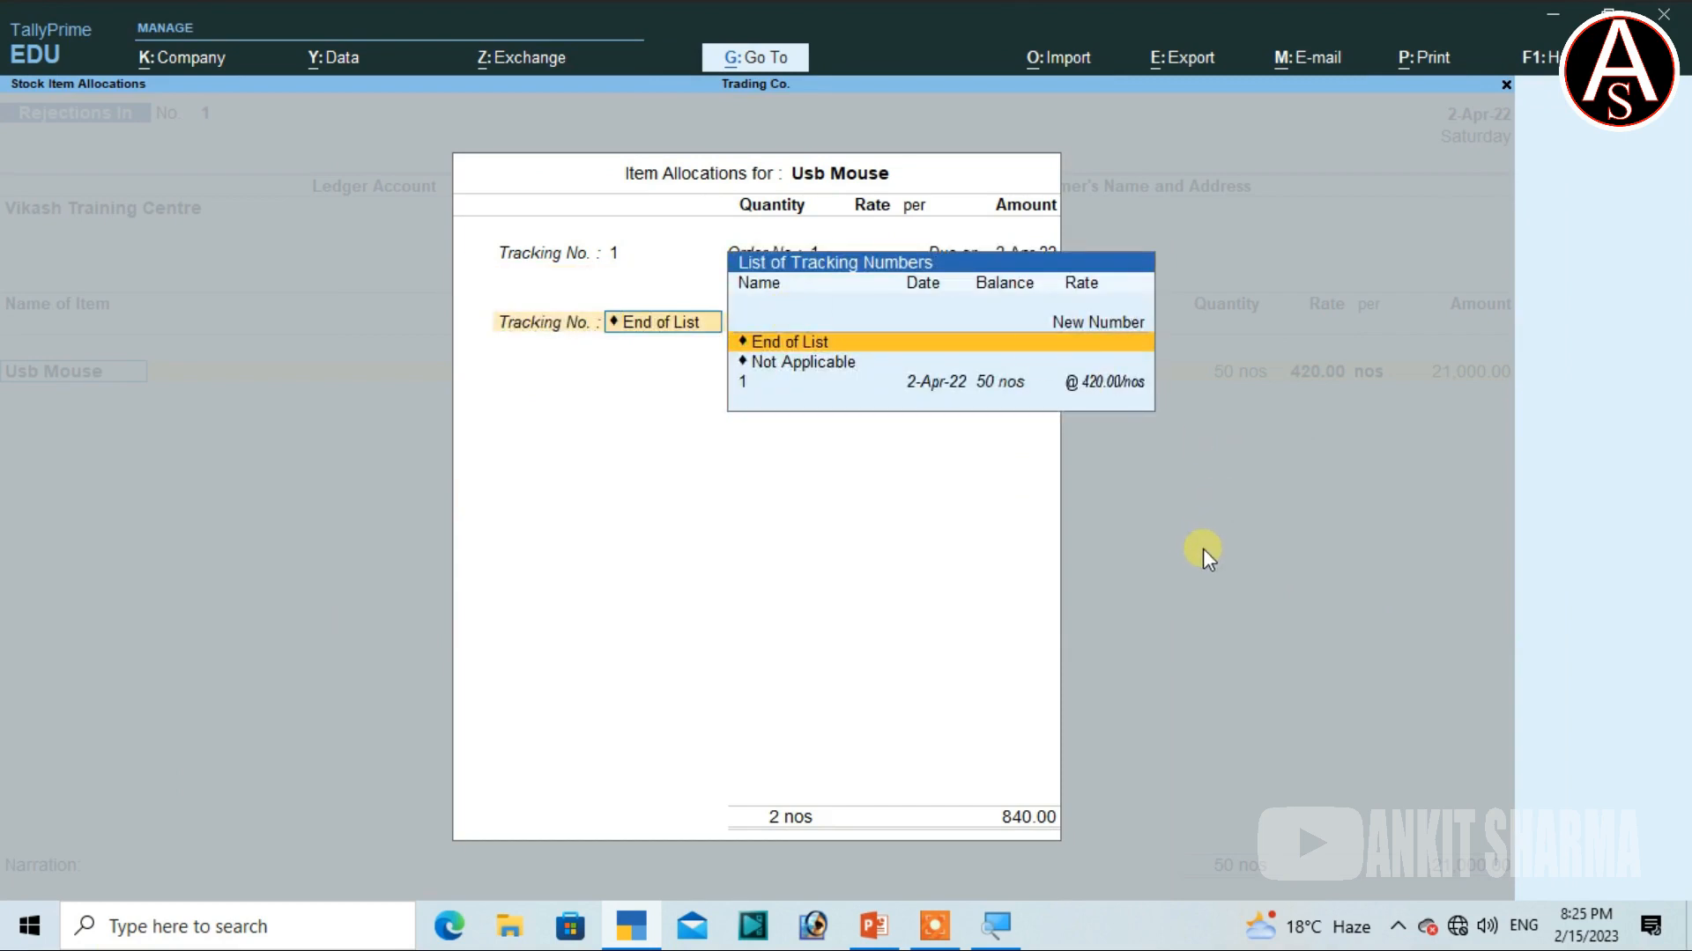
key("Return")
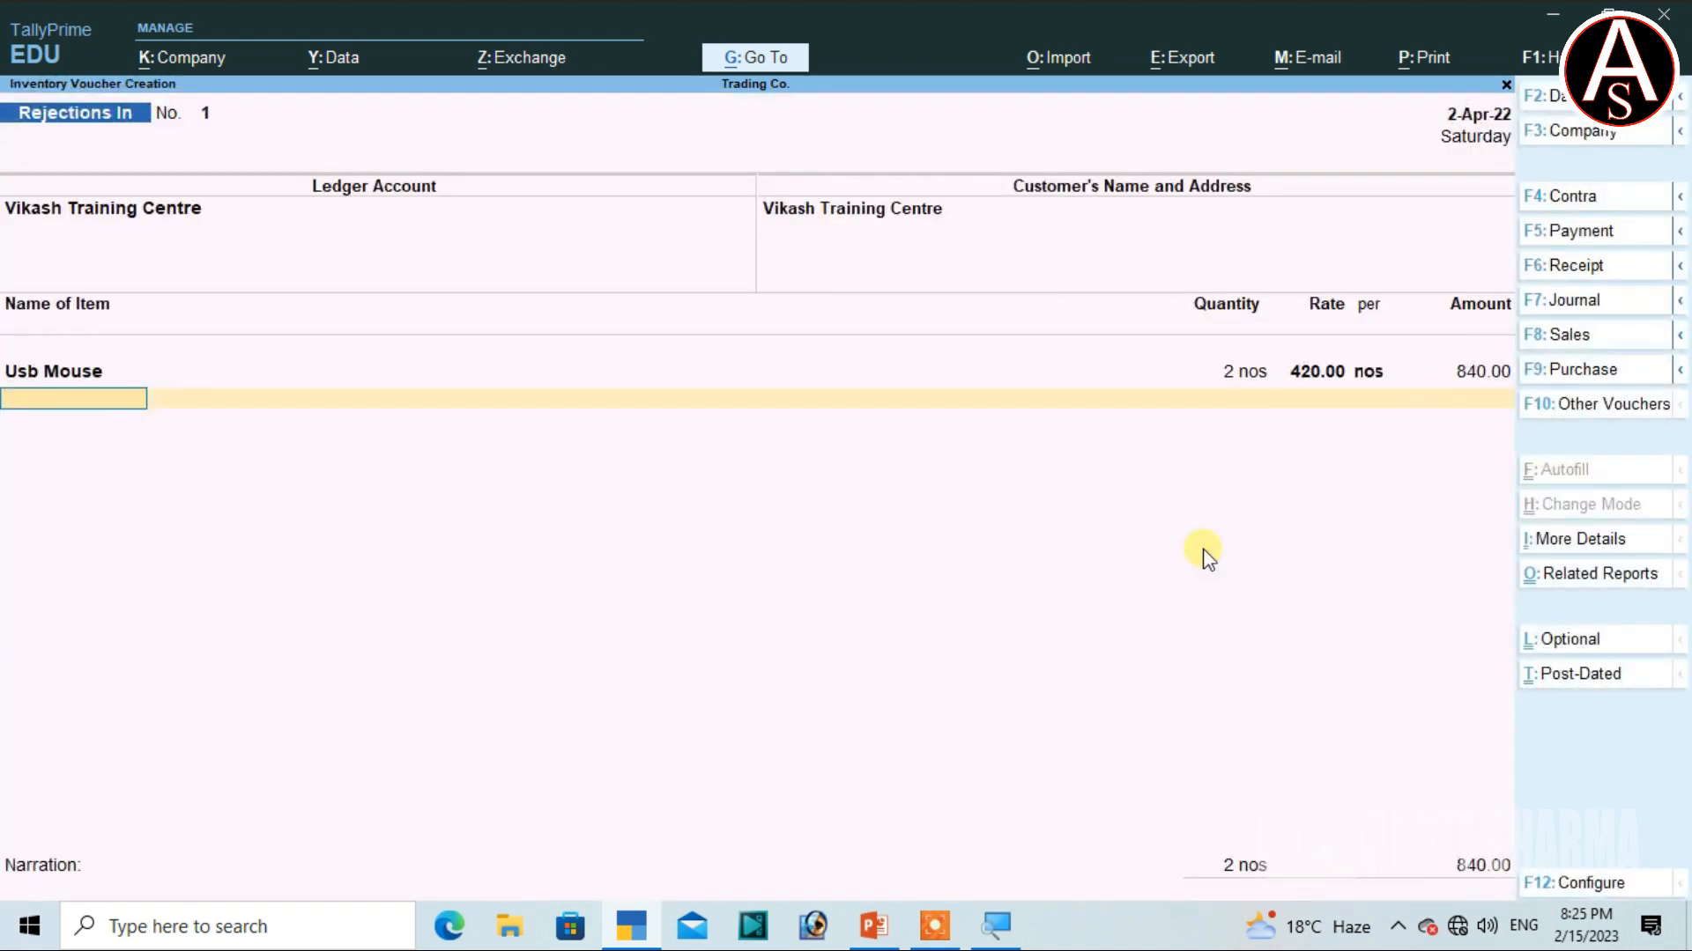
Step: End the item list, enter the narration "being goods received due to faulty" and save the voucher
key("Return")
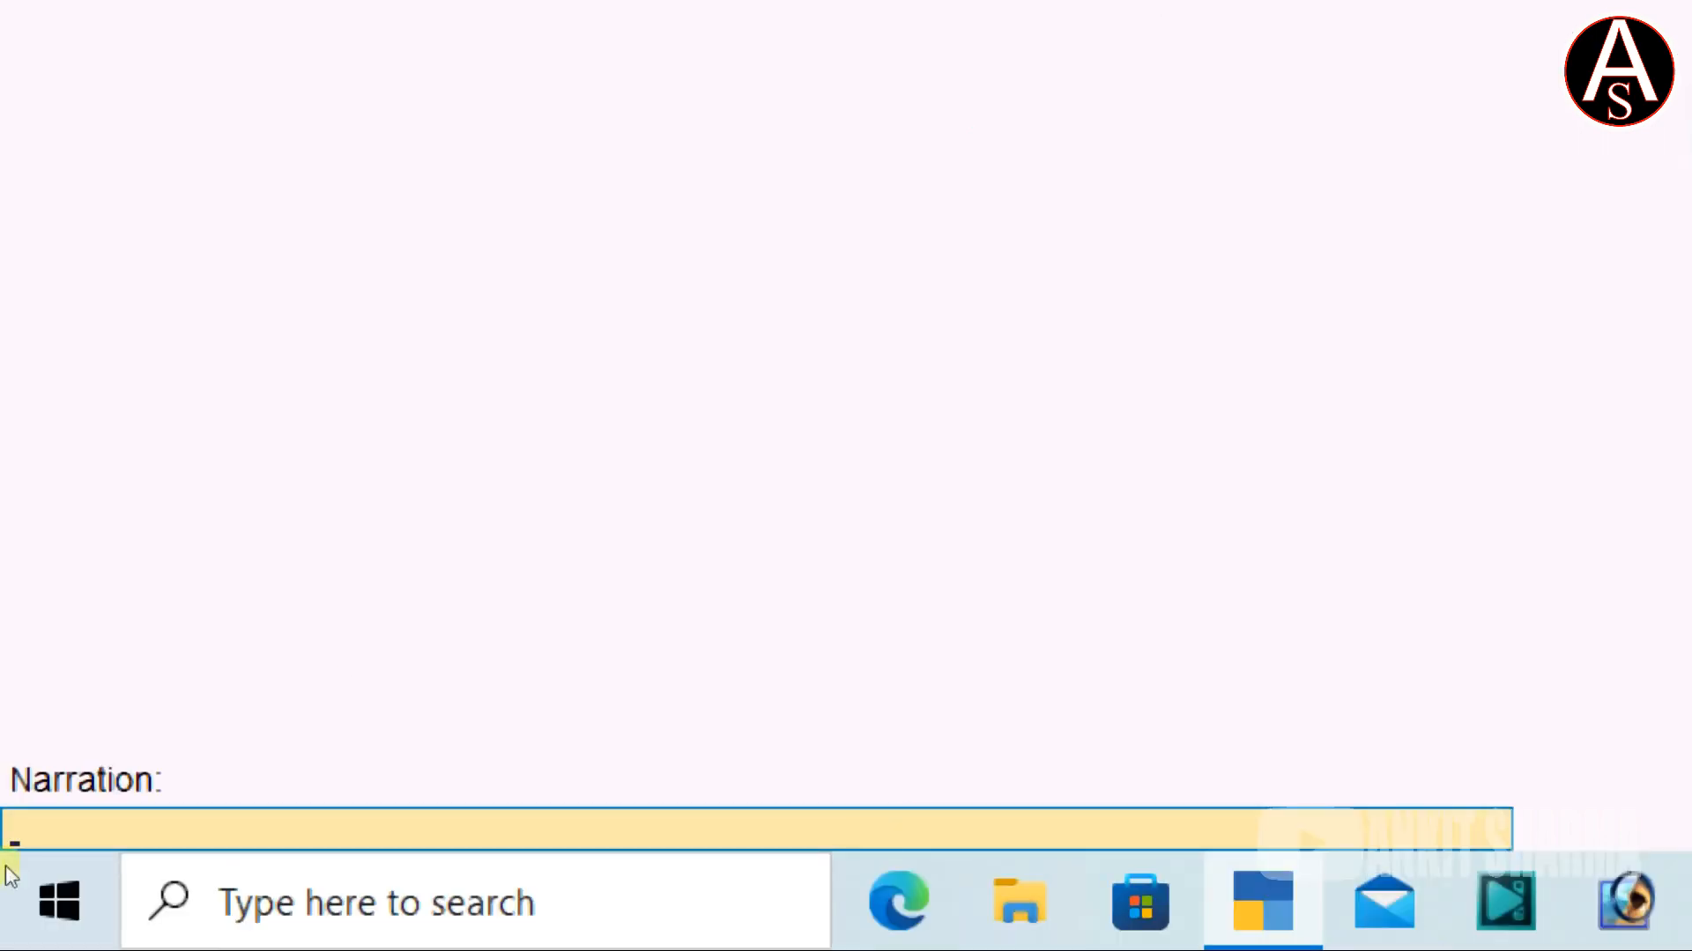
type("being goods received due to faulty")
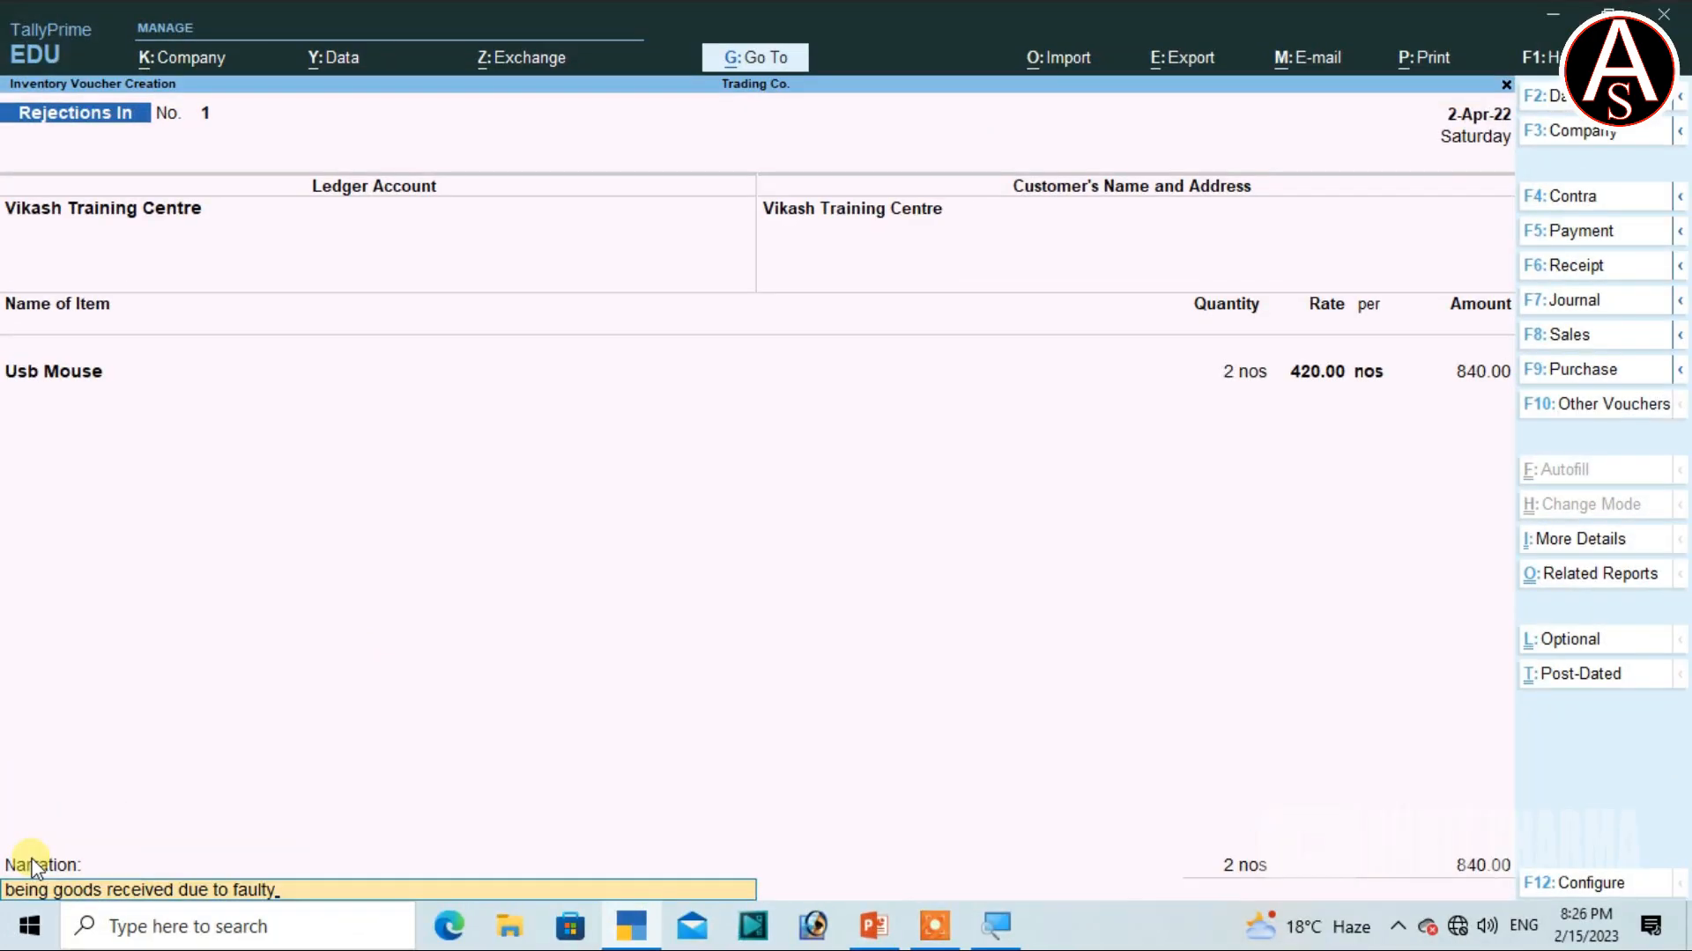
key("Return")
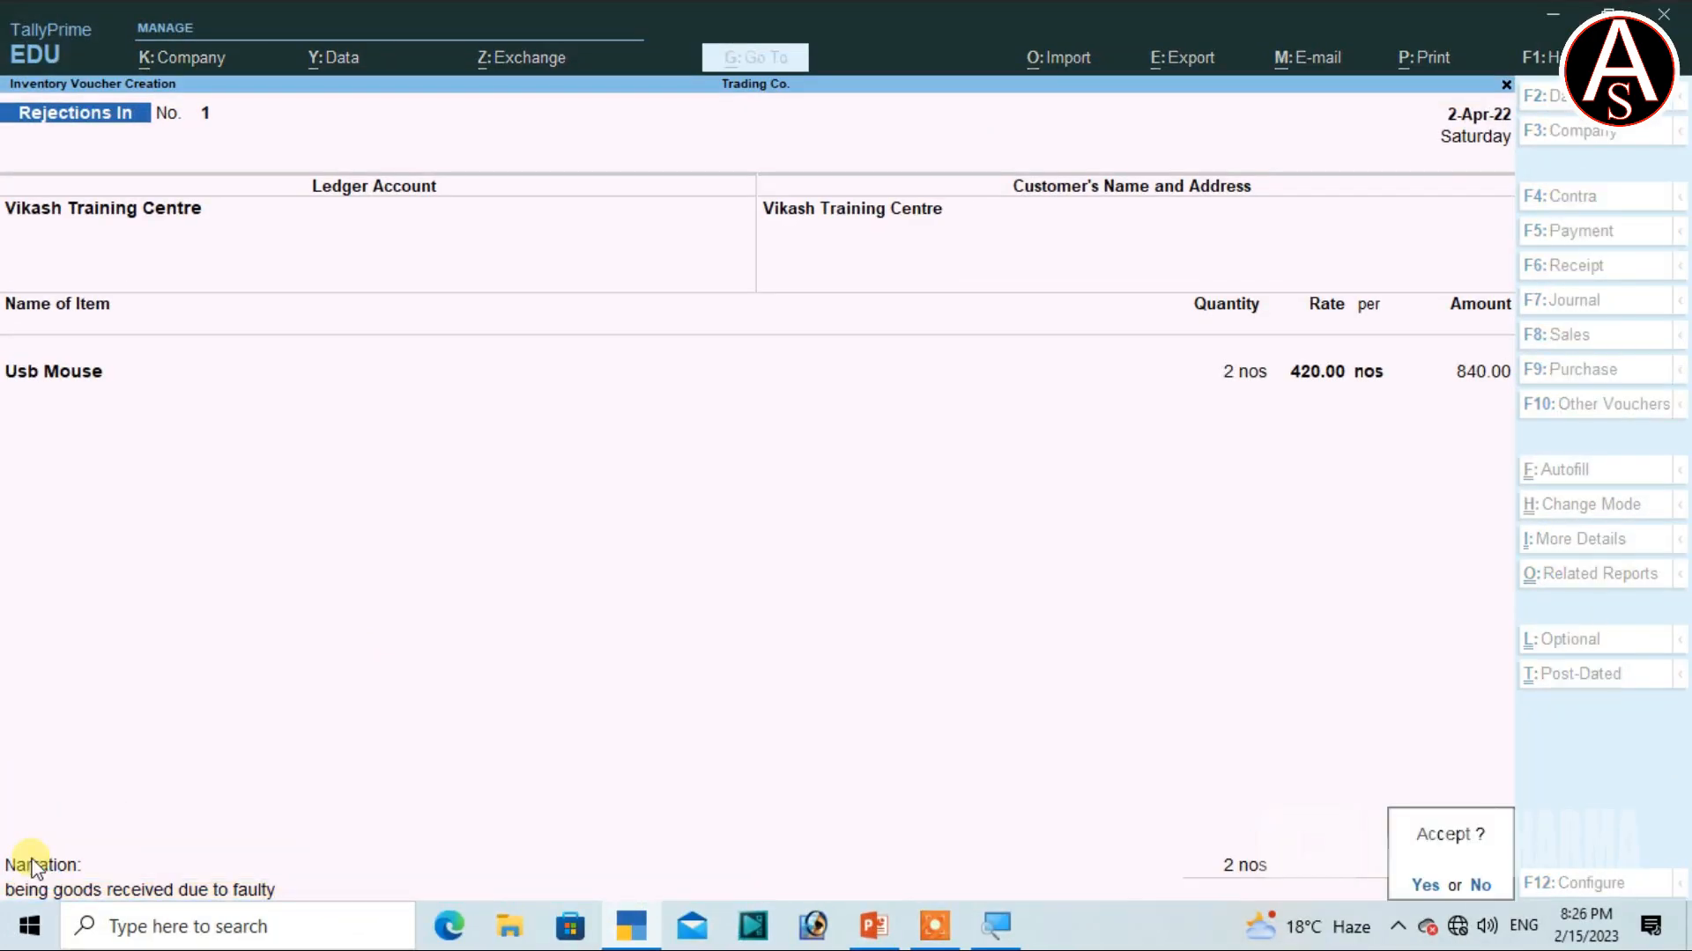
key("Return")
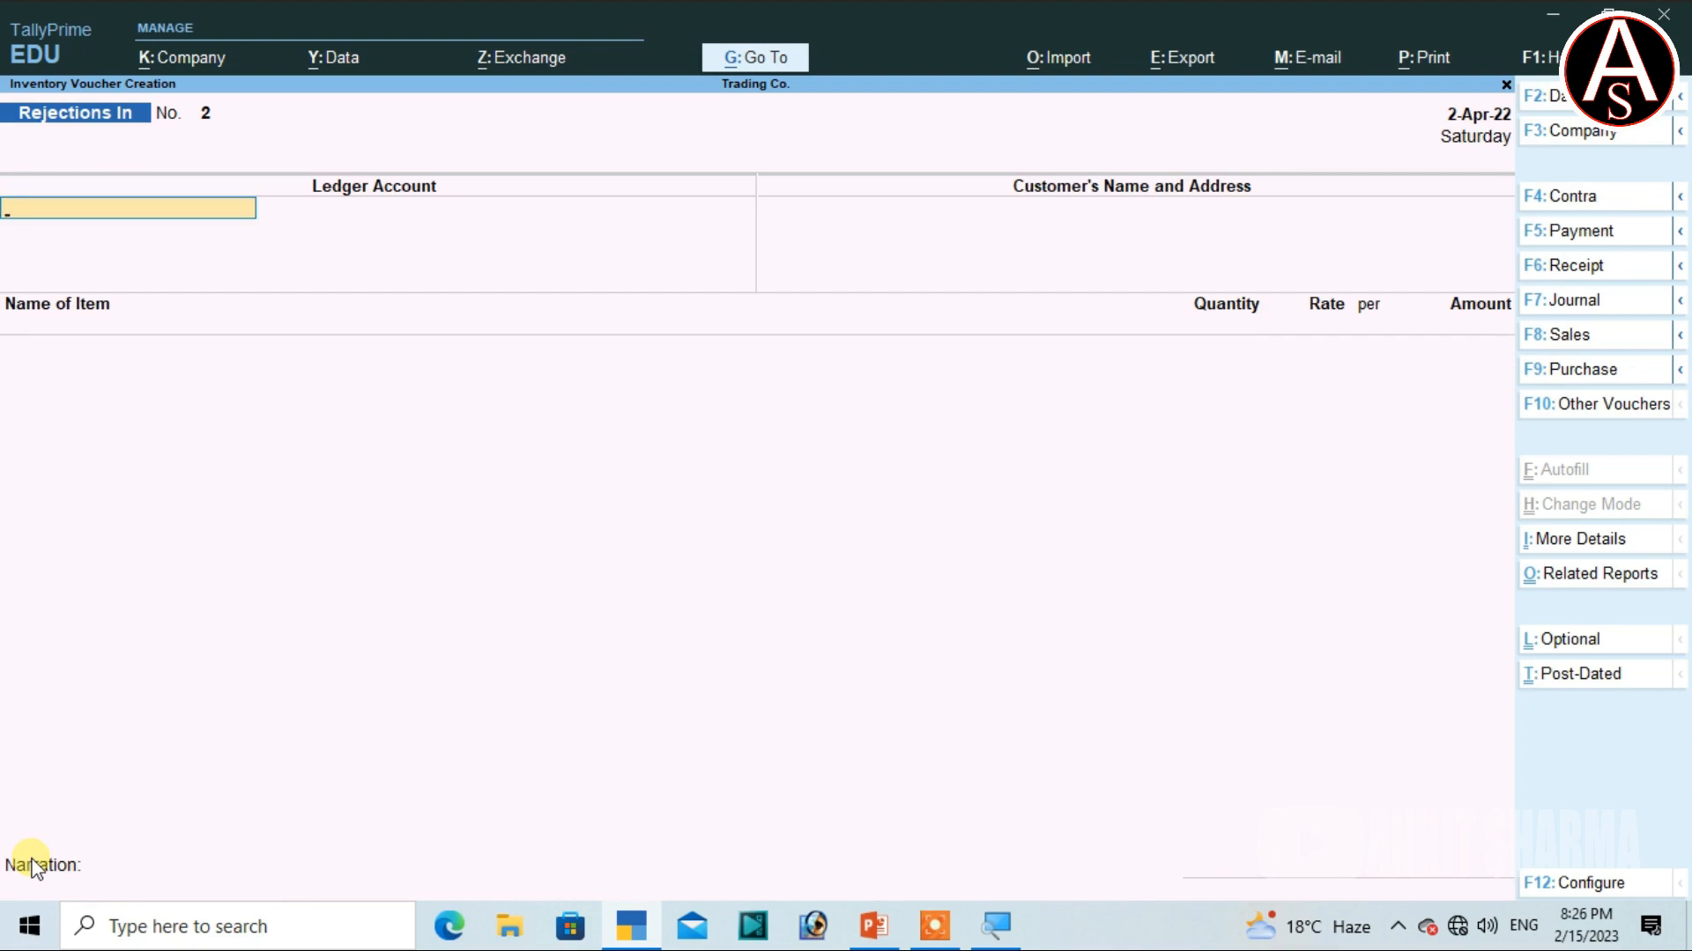
Step: Leave voucher creation and open the Stock Summary report
key("Escape")
key("Return")
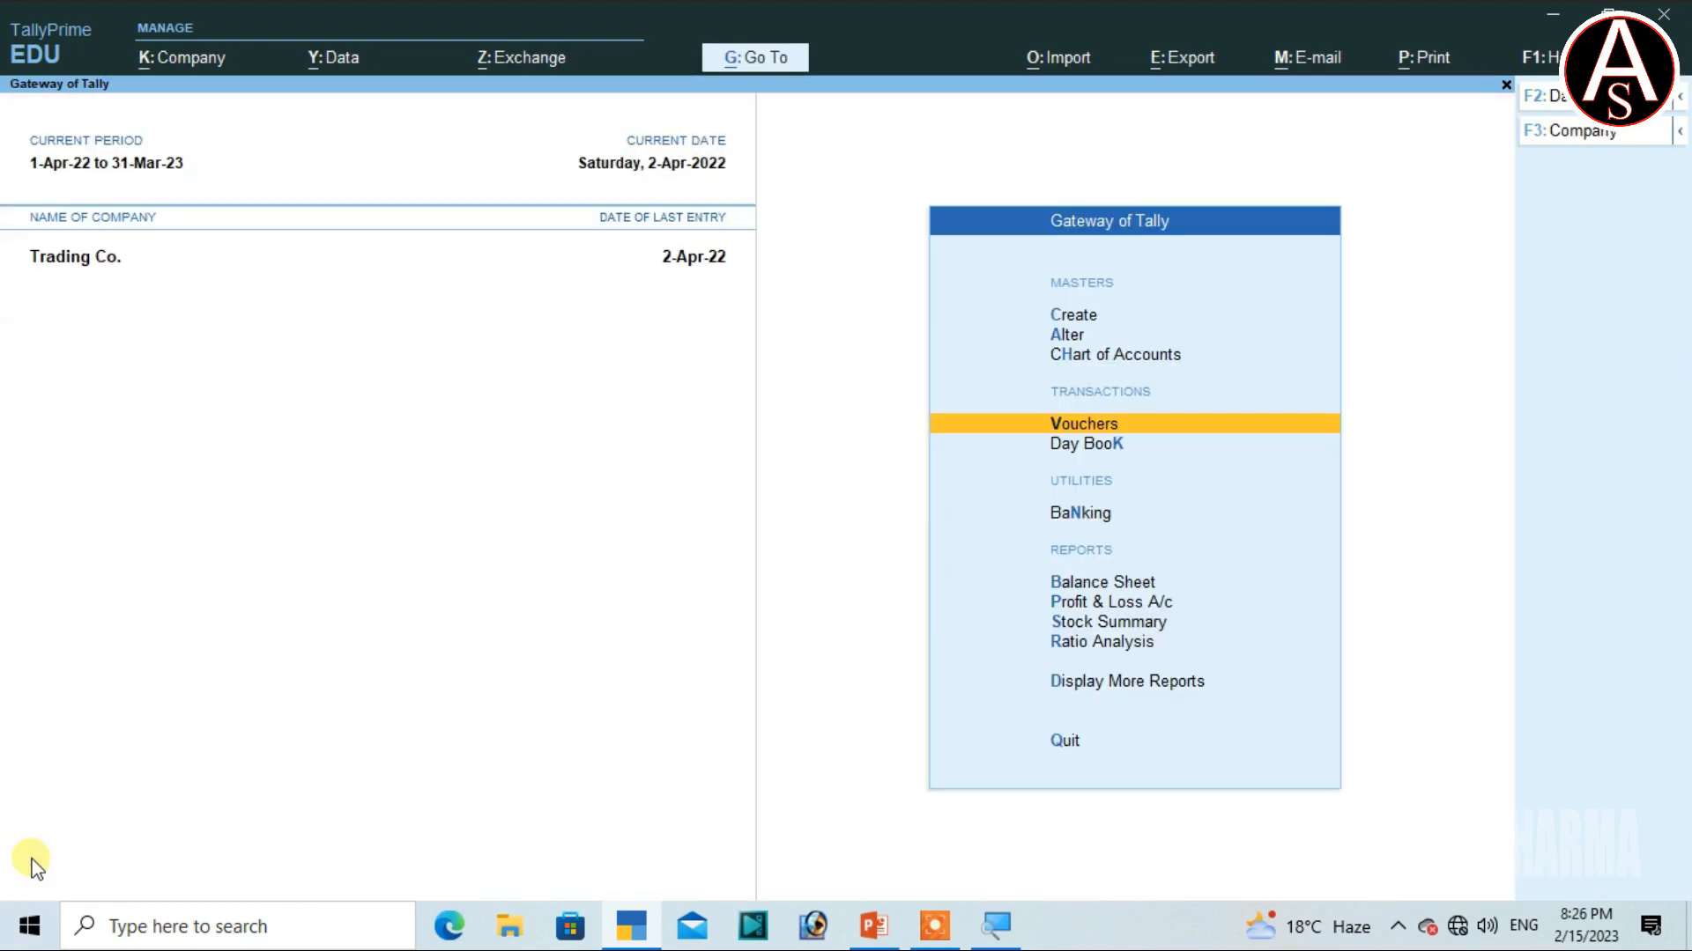
key("Down")
key("Down")
key("Down")
key("Down")
key("Down")
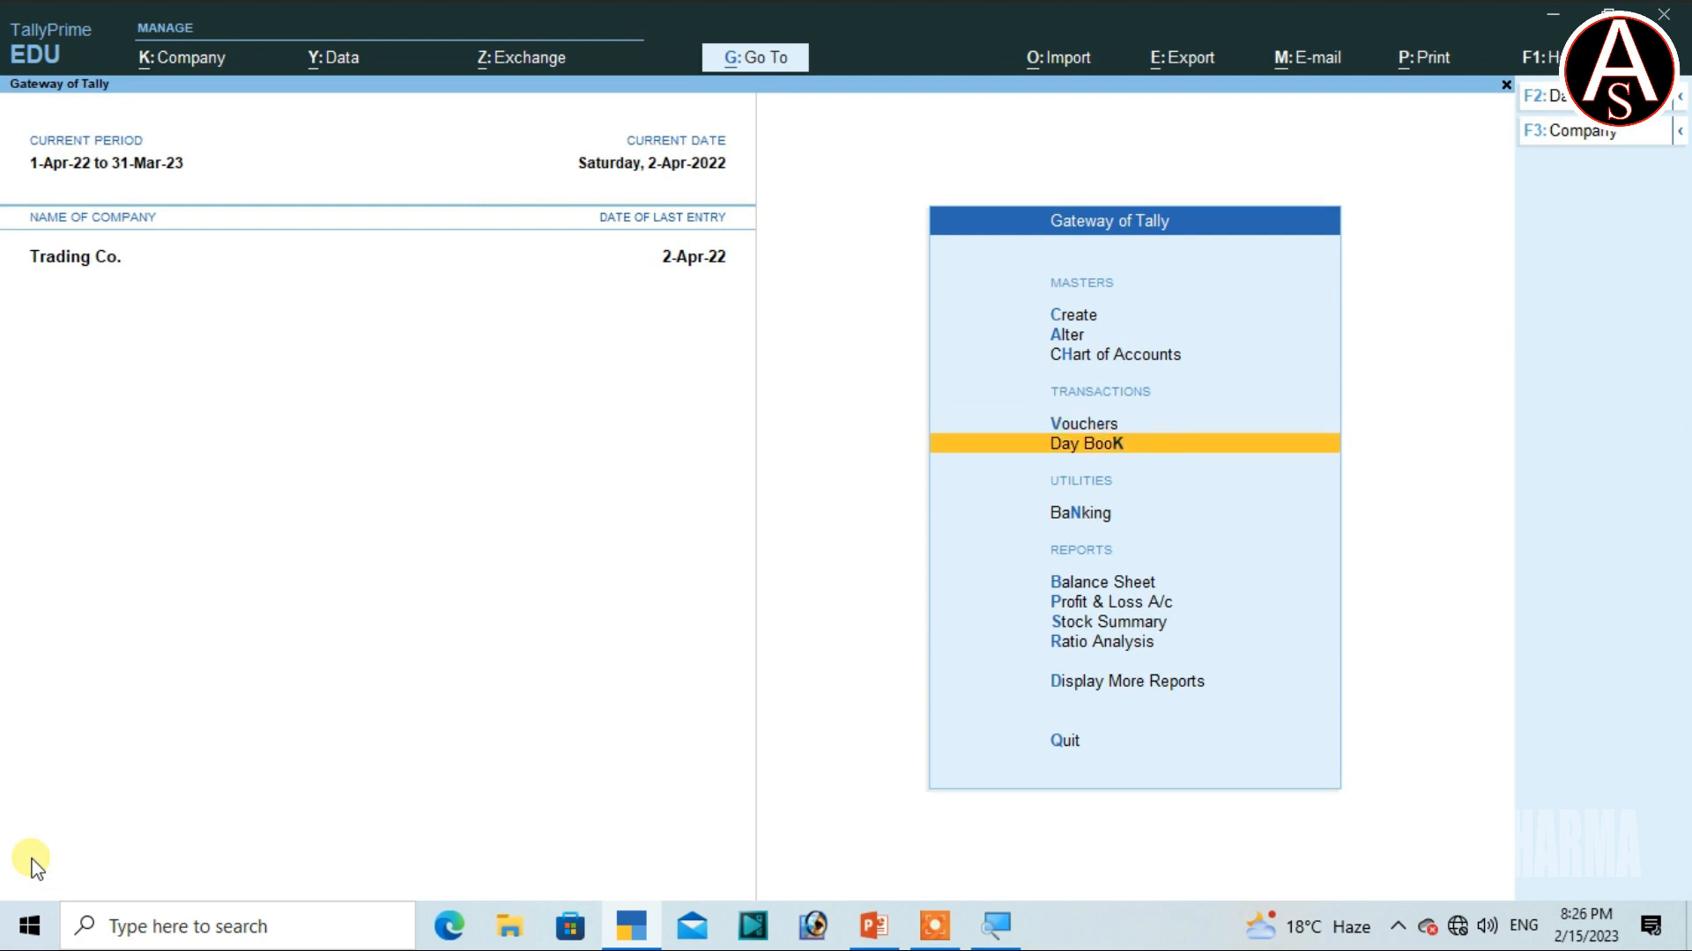
key("Down")
key("Down")
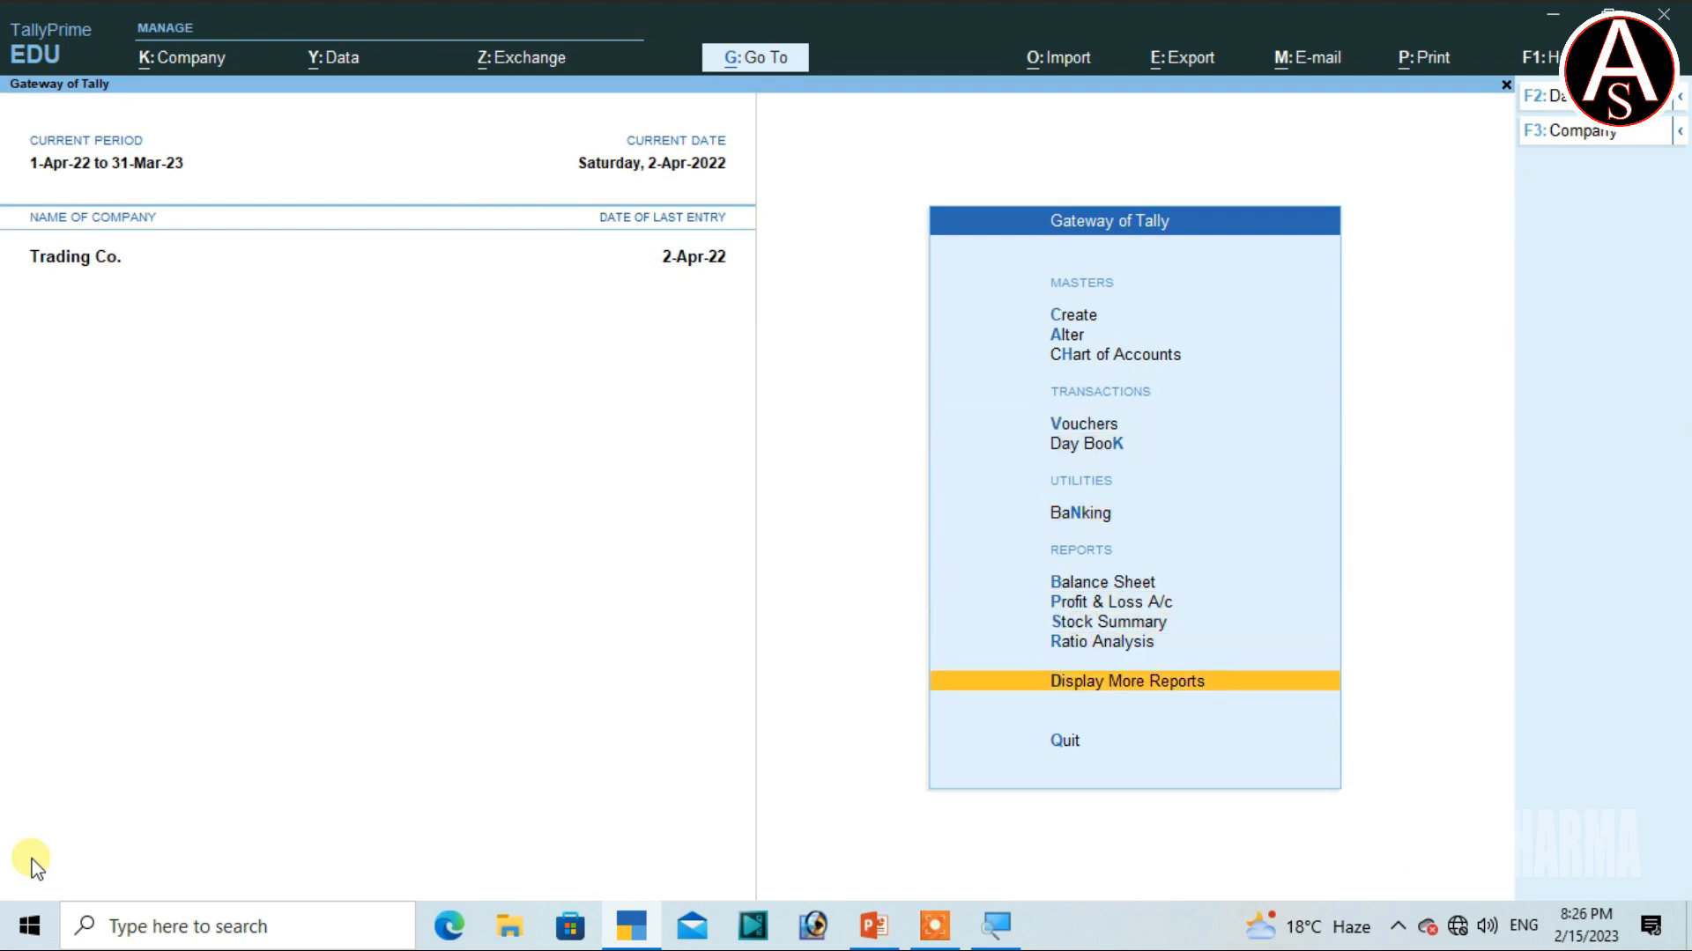
key("Return")
key("Escape")
key("Up")
key("Up")
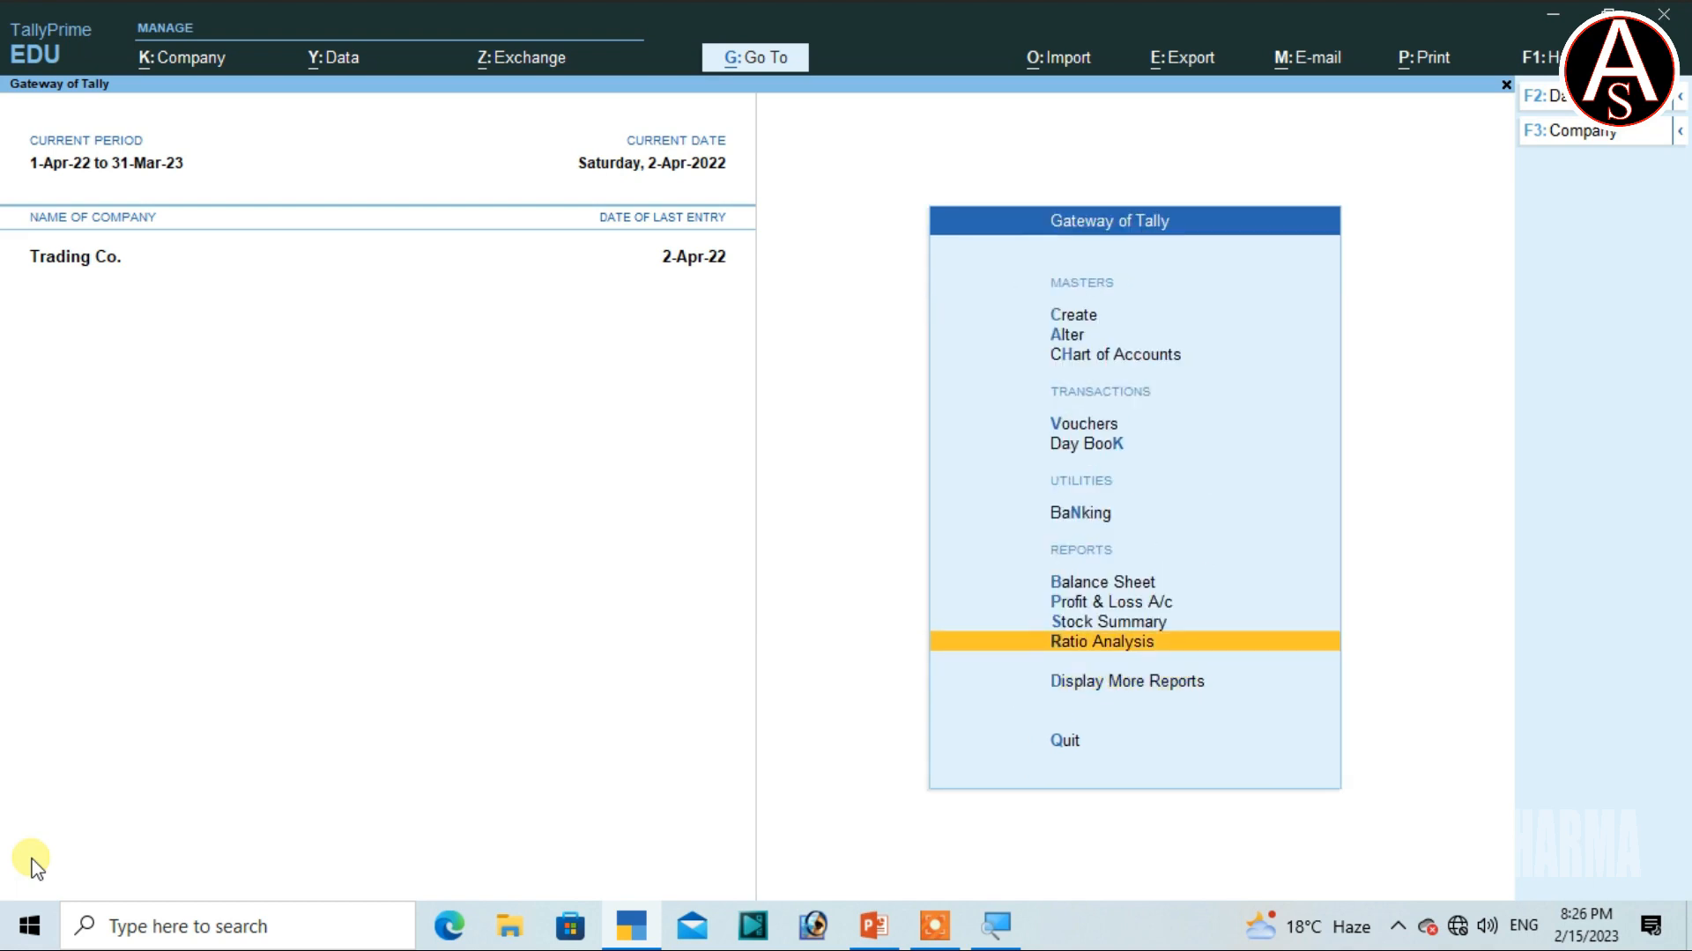
key("Return")
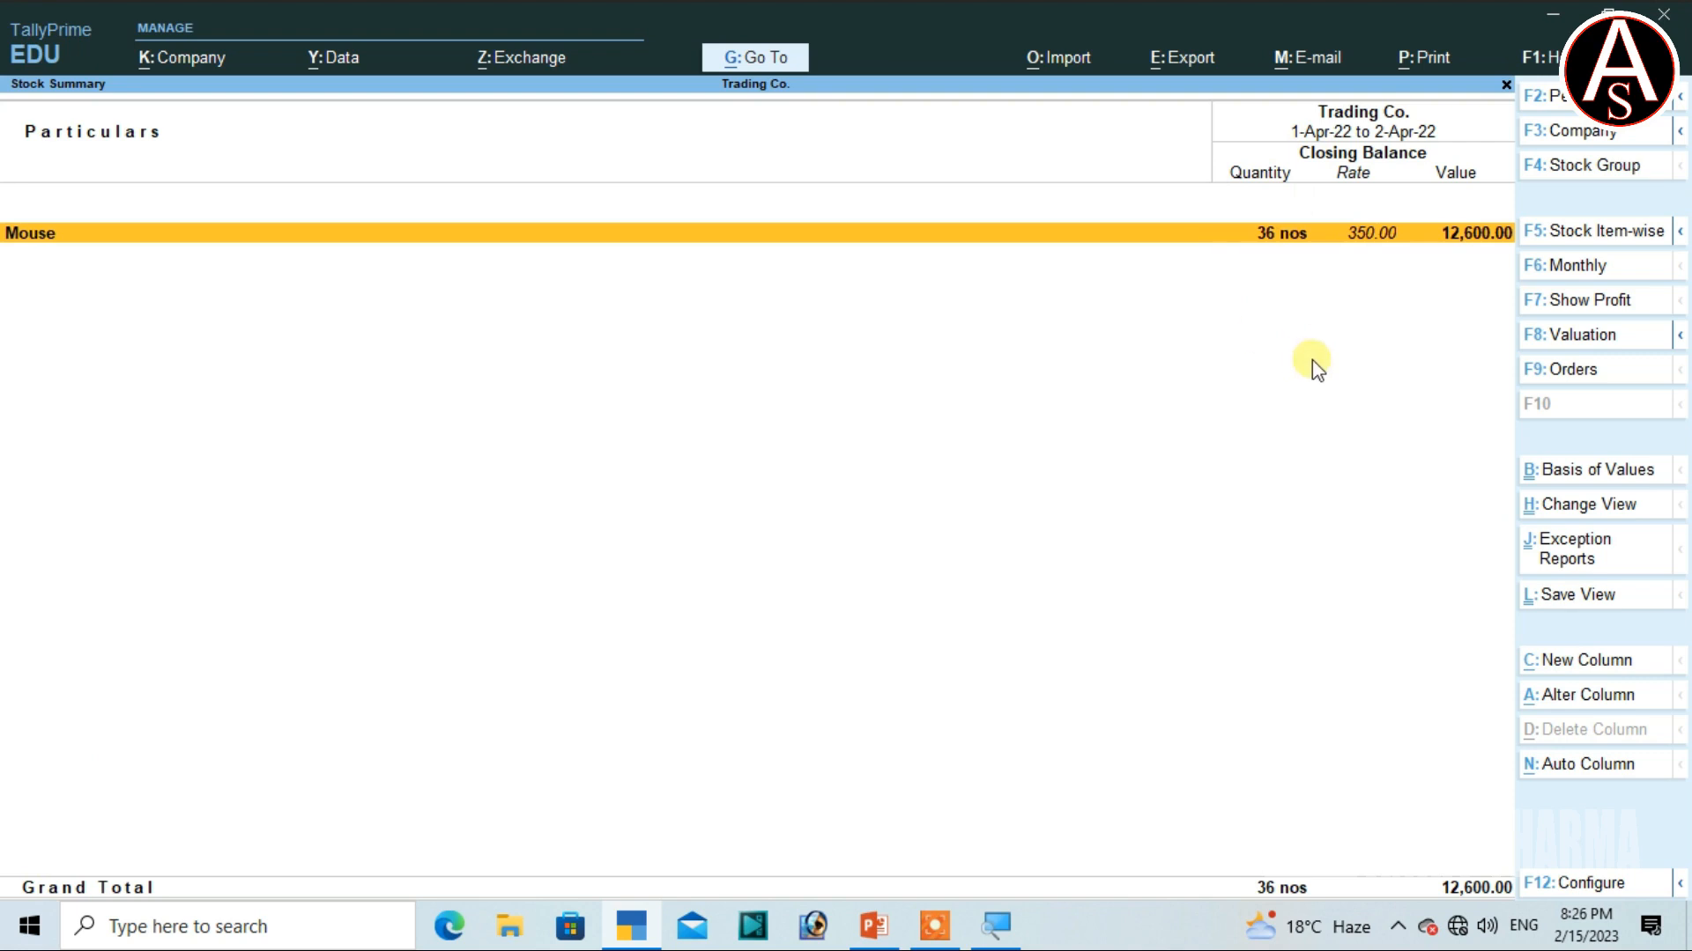
Step: Drill down from the Mouse stock group to the Usb Mouse vouchers for April and examine the entries
key("Return")
key("Return")
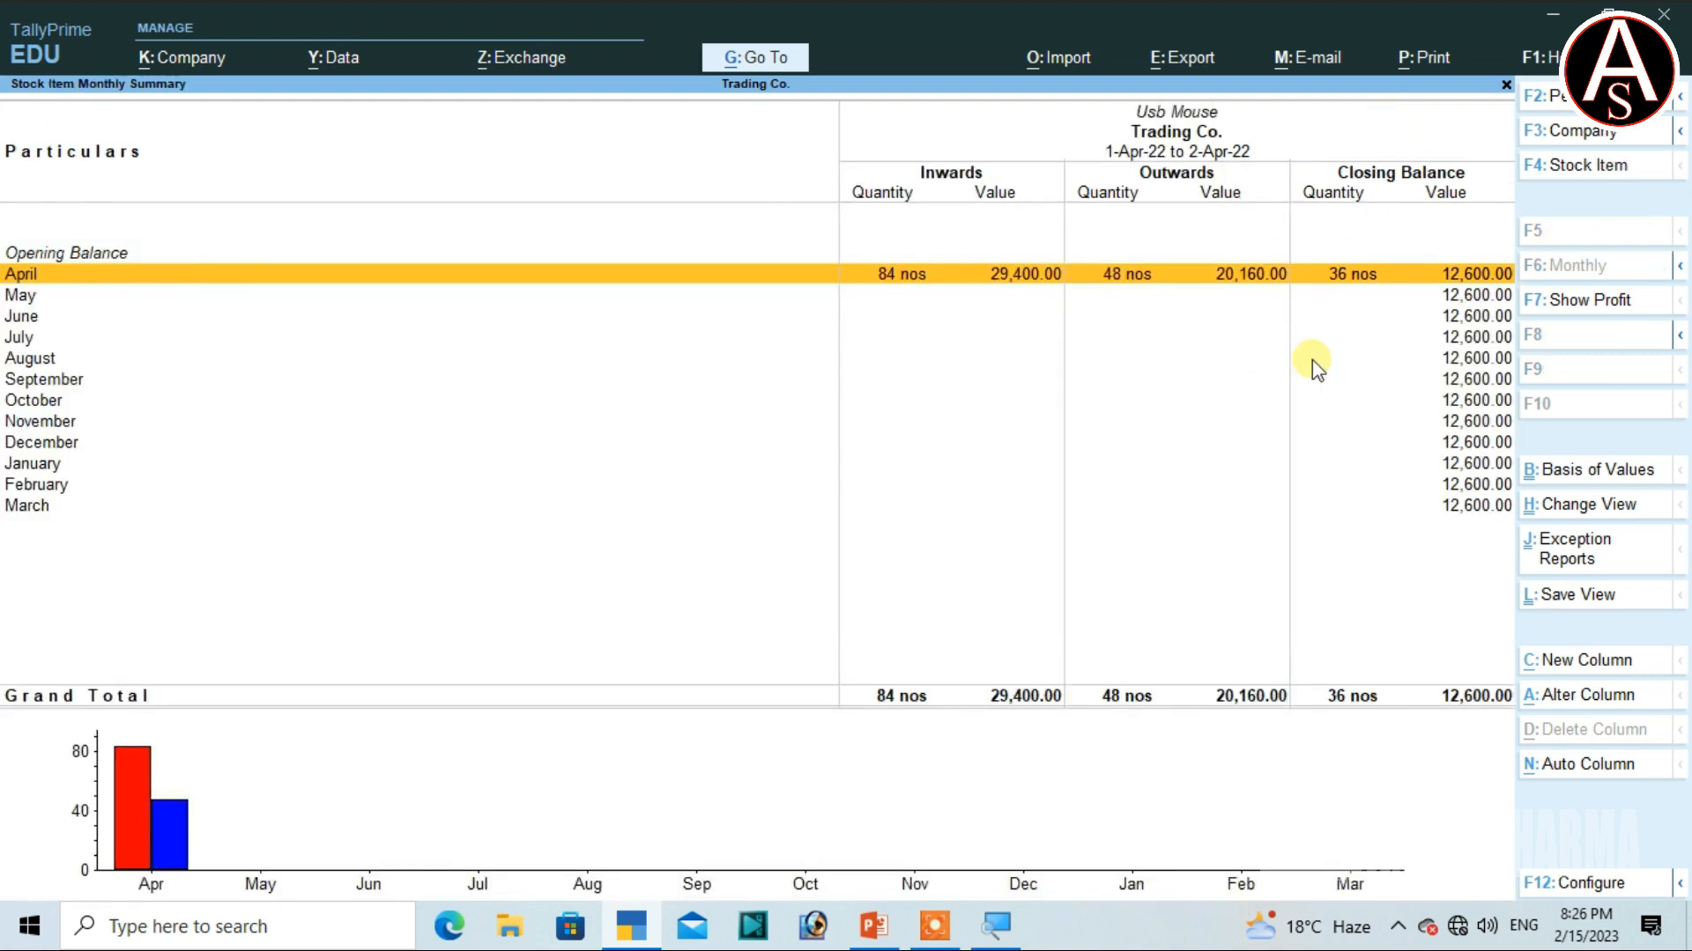
key("Return")
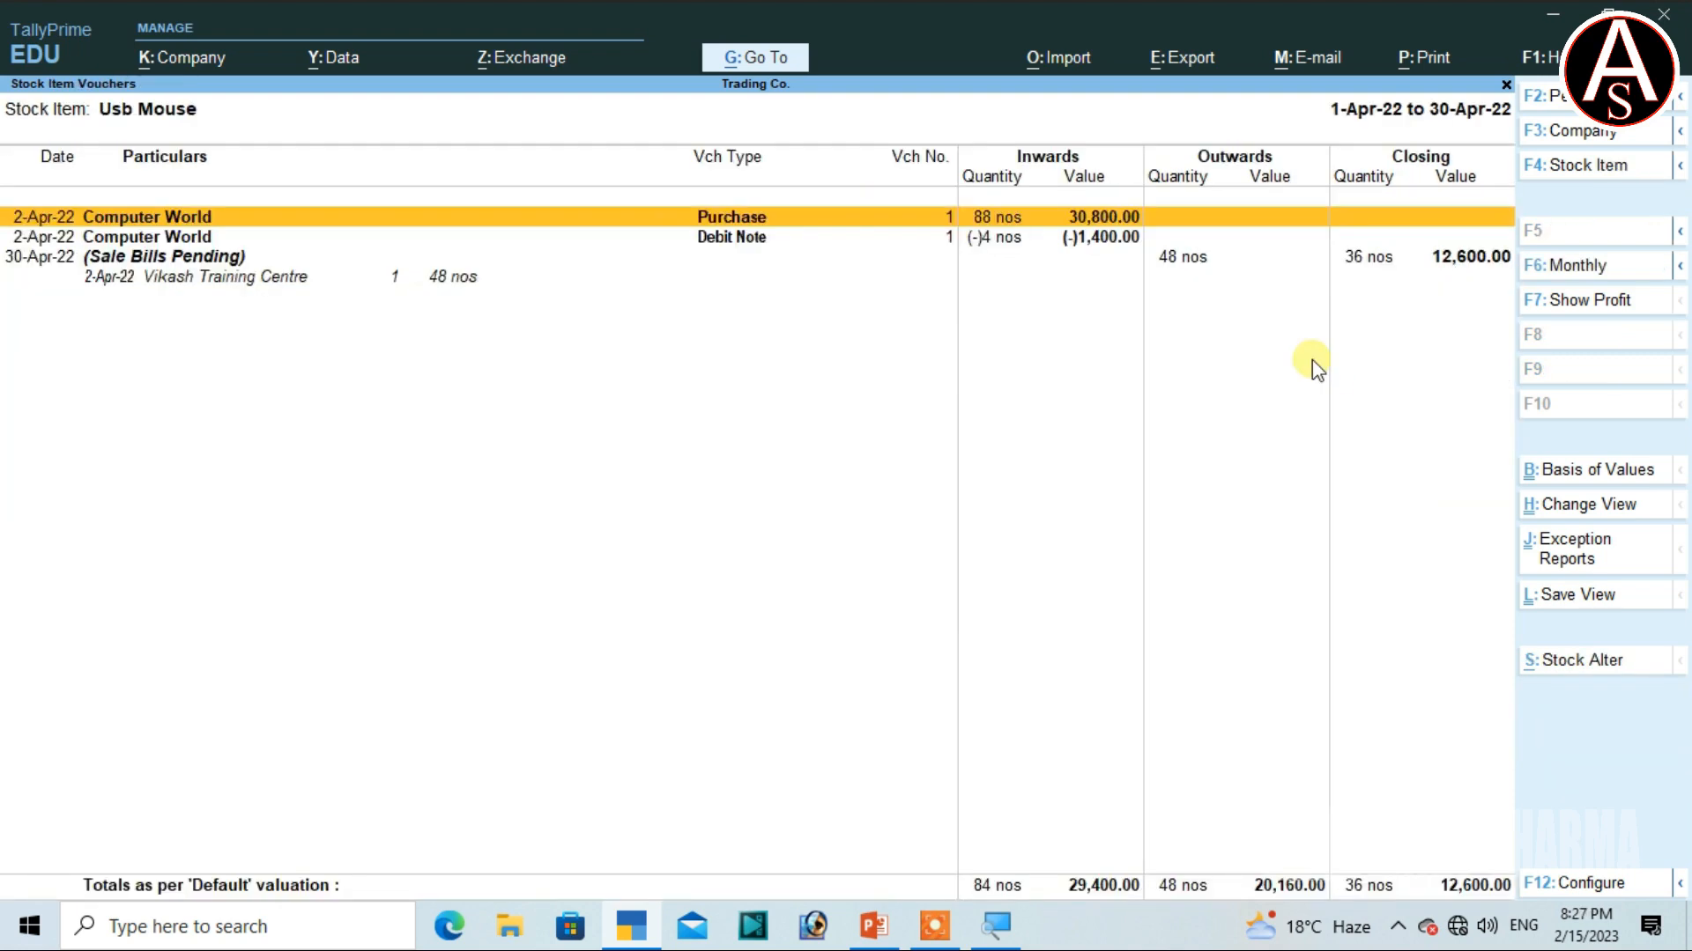
key("Down")
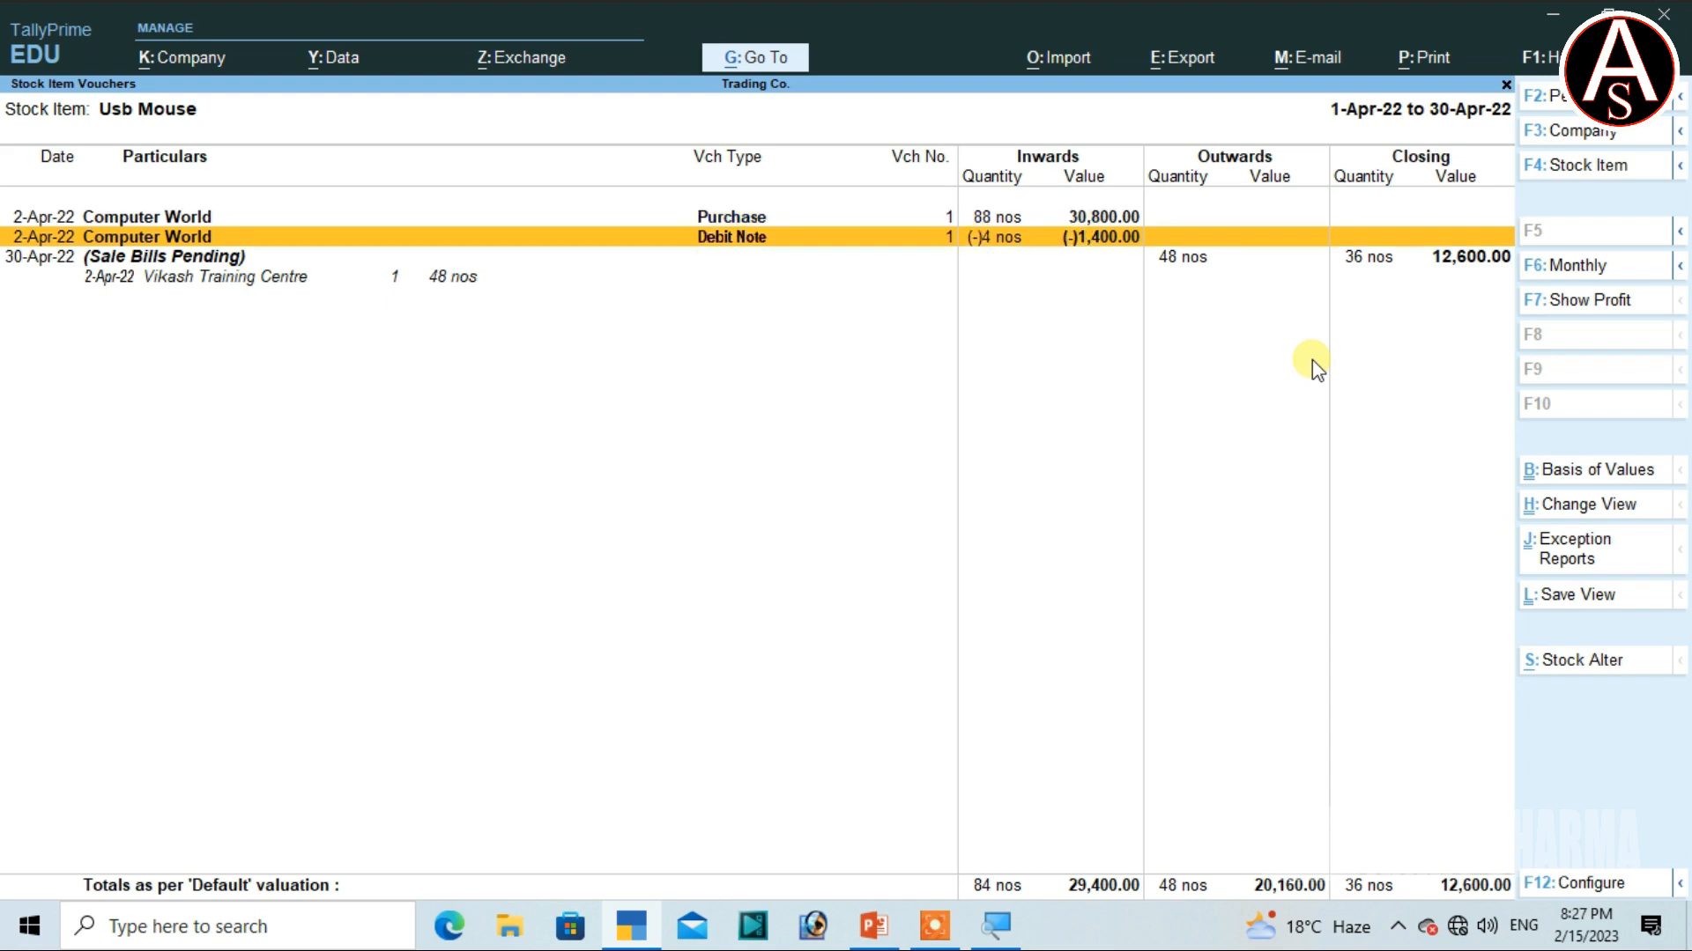
key("Down")
key("Up")
key("Down")
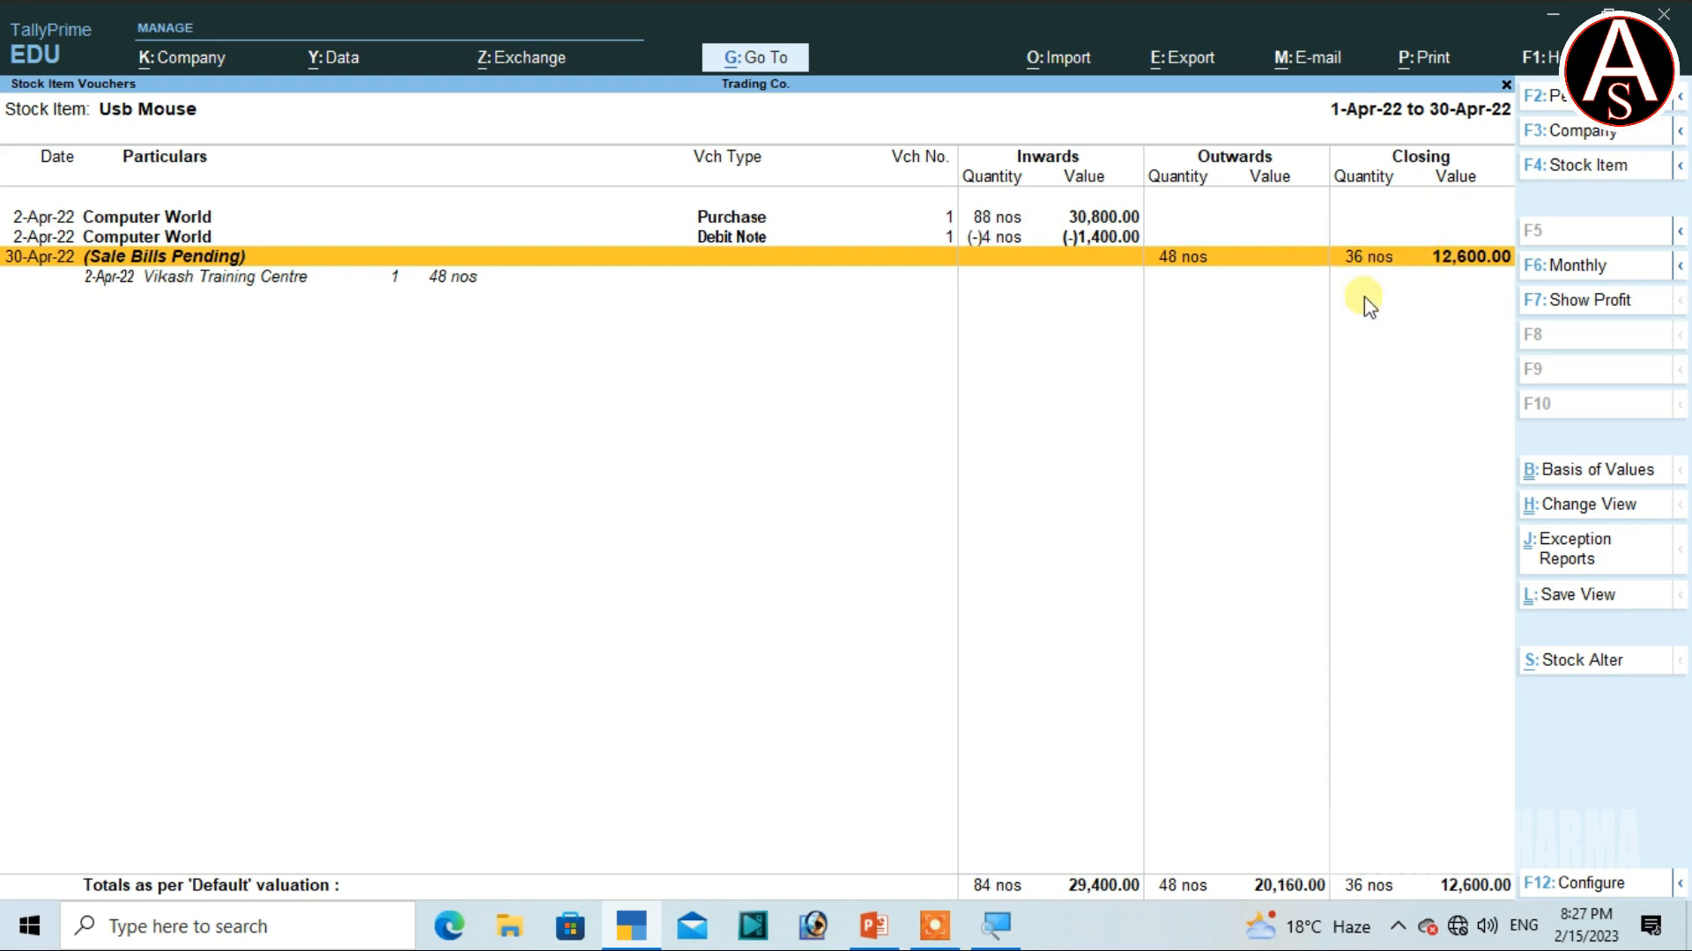
Step: Close the stock reports back to the Gateway of Tally and open Display More Reports
key("Escape")
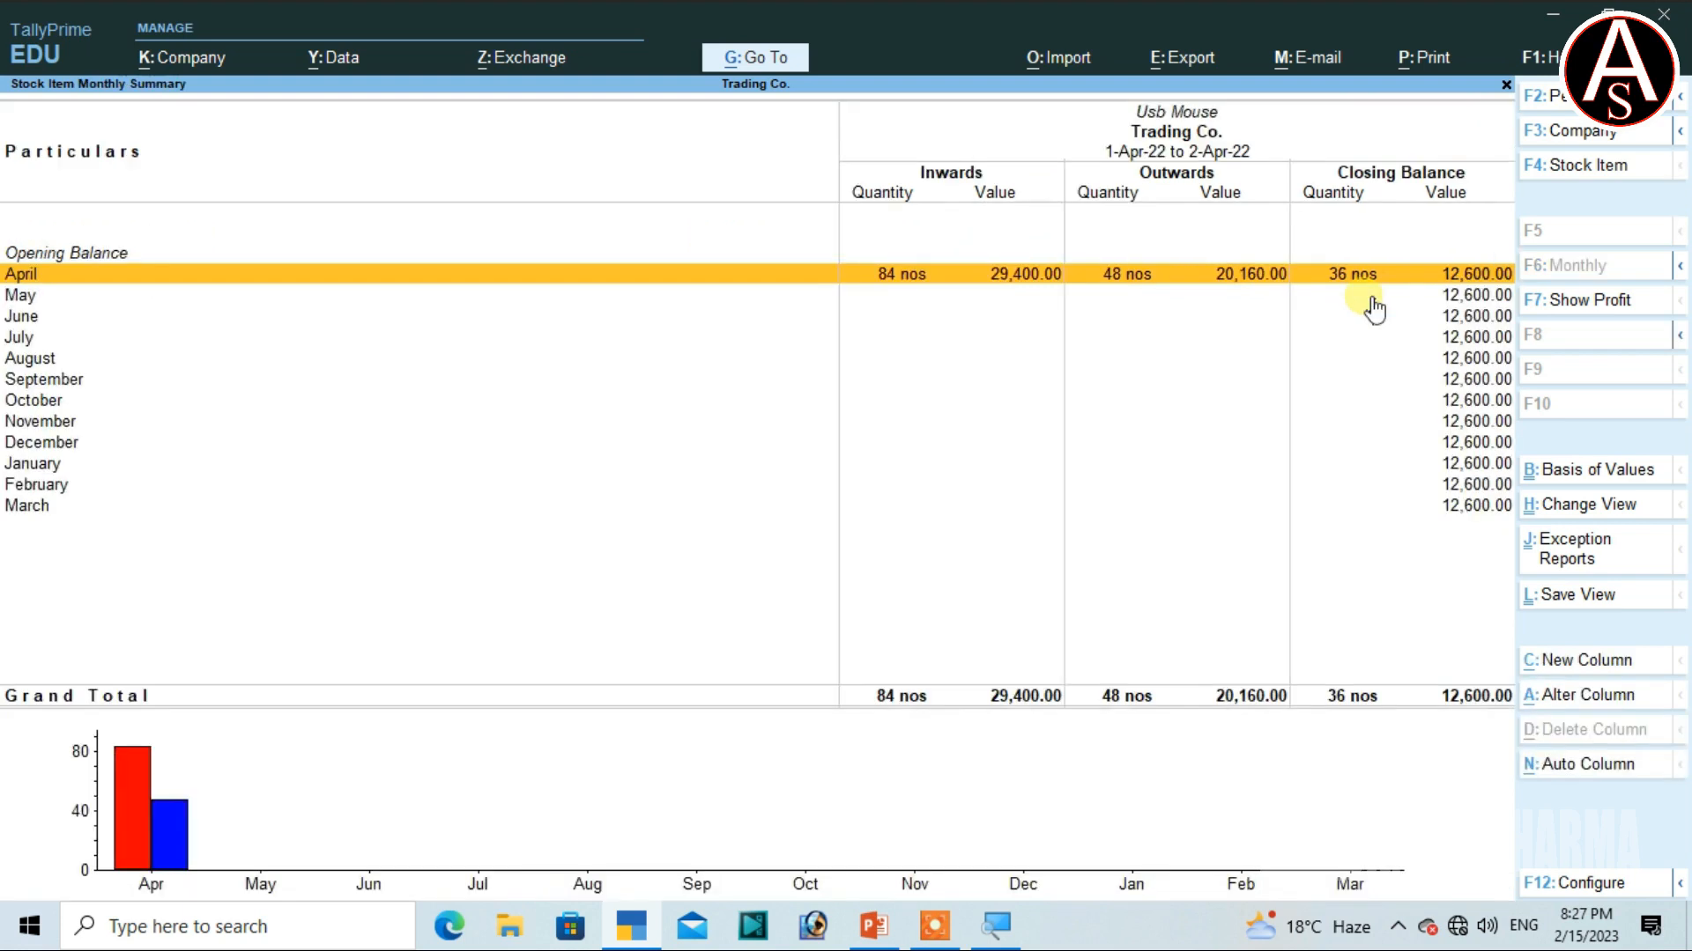
key("Escape")
key("Escape")
key("Escape")
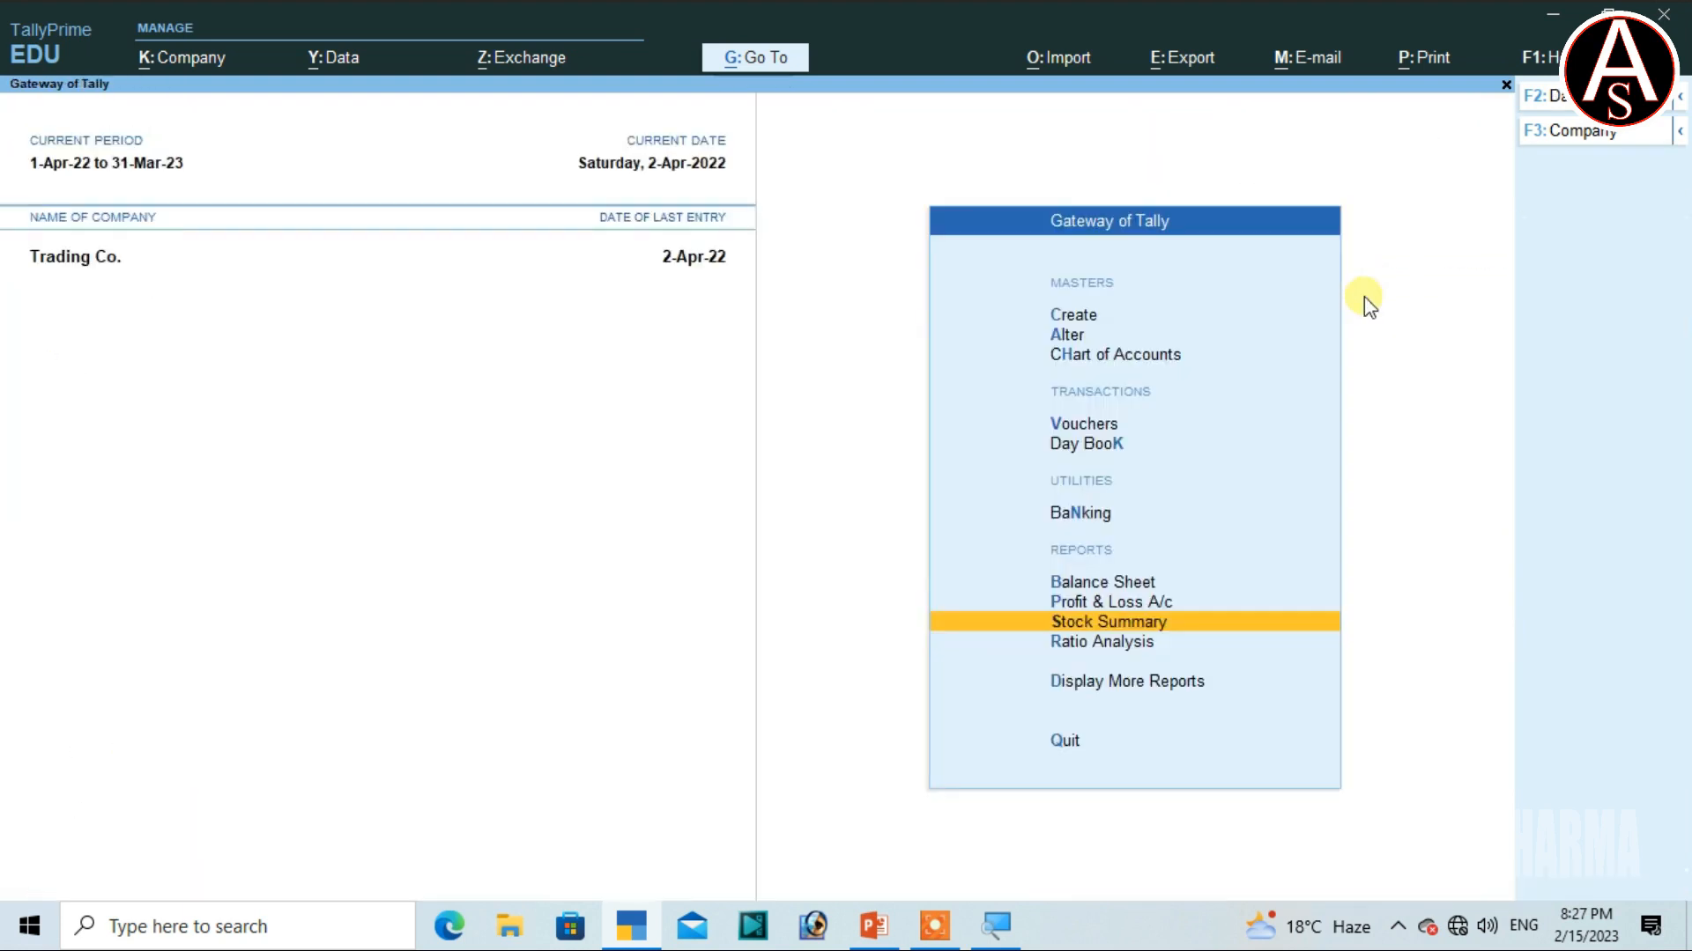
key("Down")
key("Down")
key("Down")
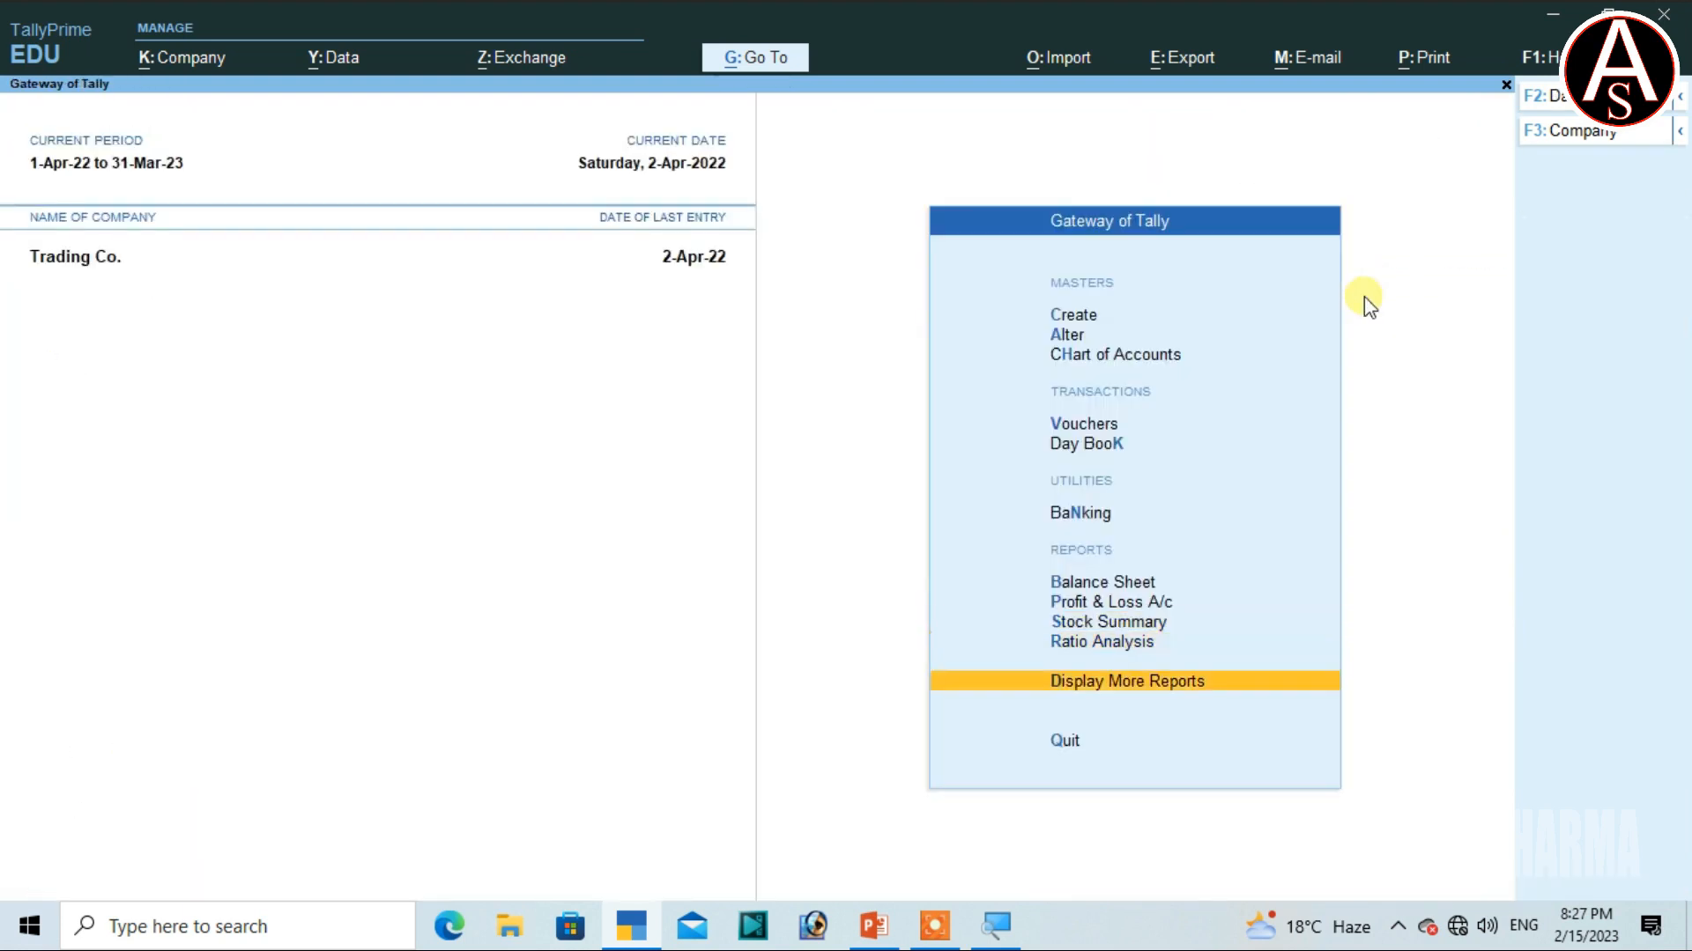
key("Up")
key("Return")
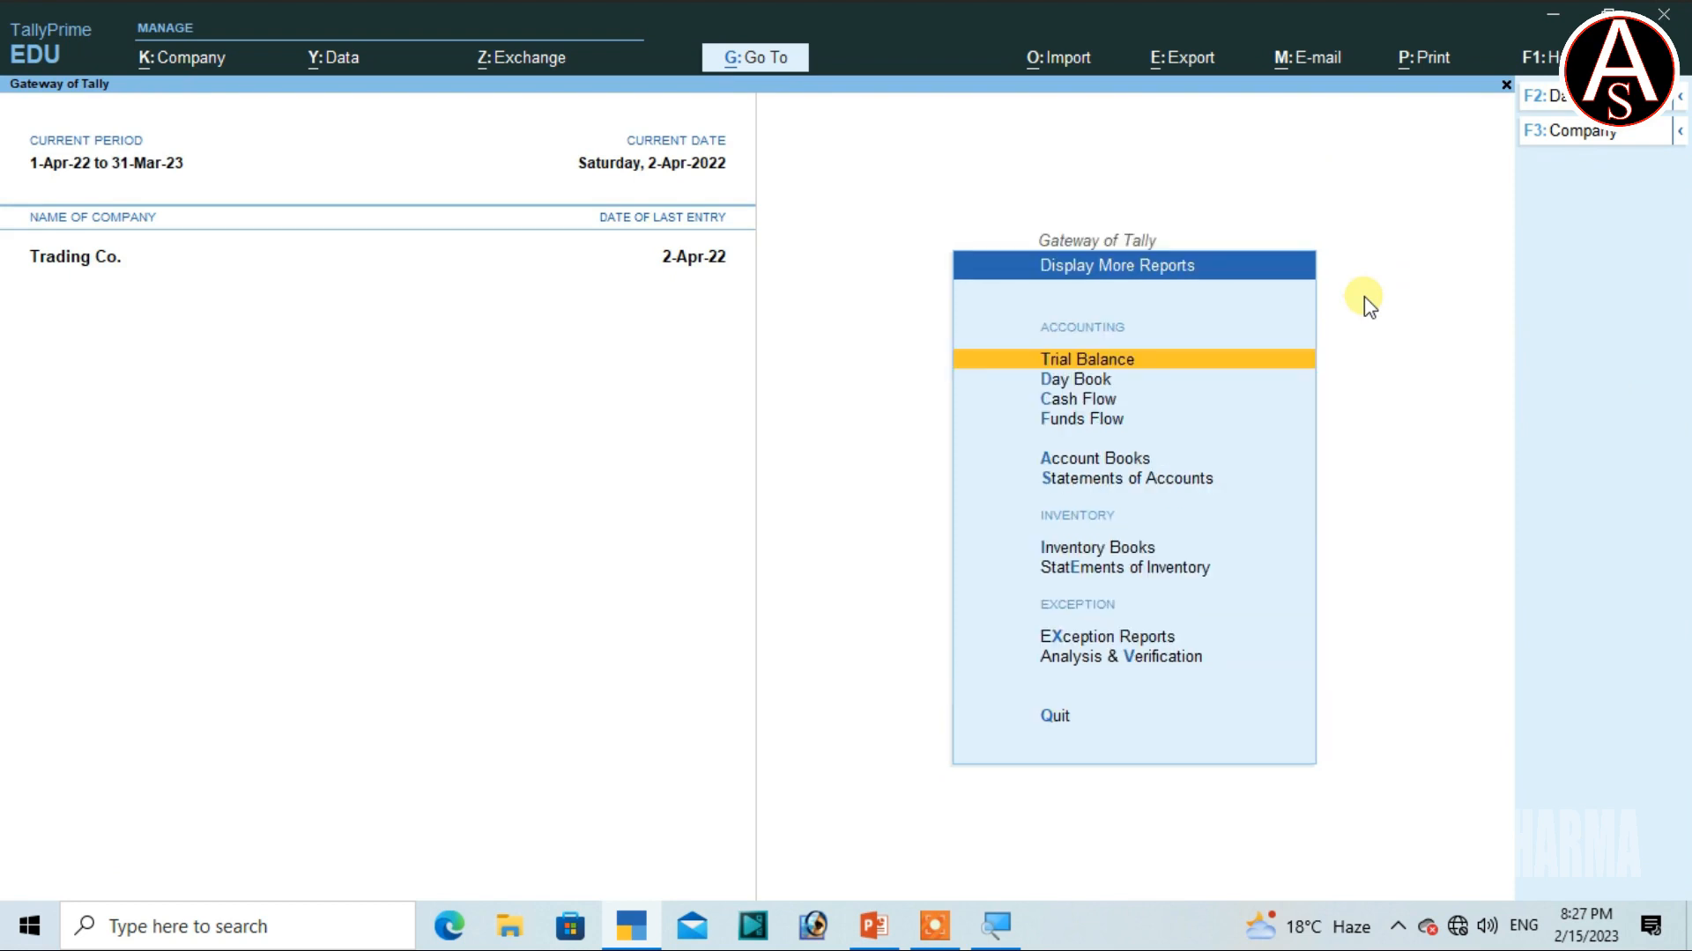
Step: Open the Statements of Inventory reports
key("Down")
key("Down")
key("Down")
key("Down")
key("Down")
key("Down")
key("Down")
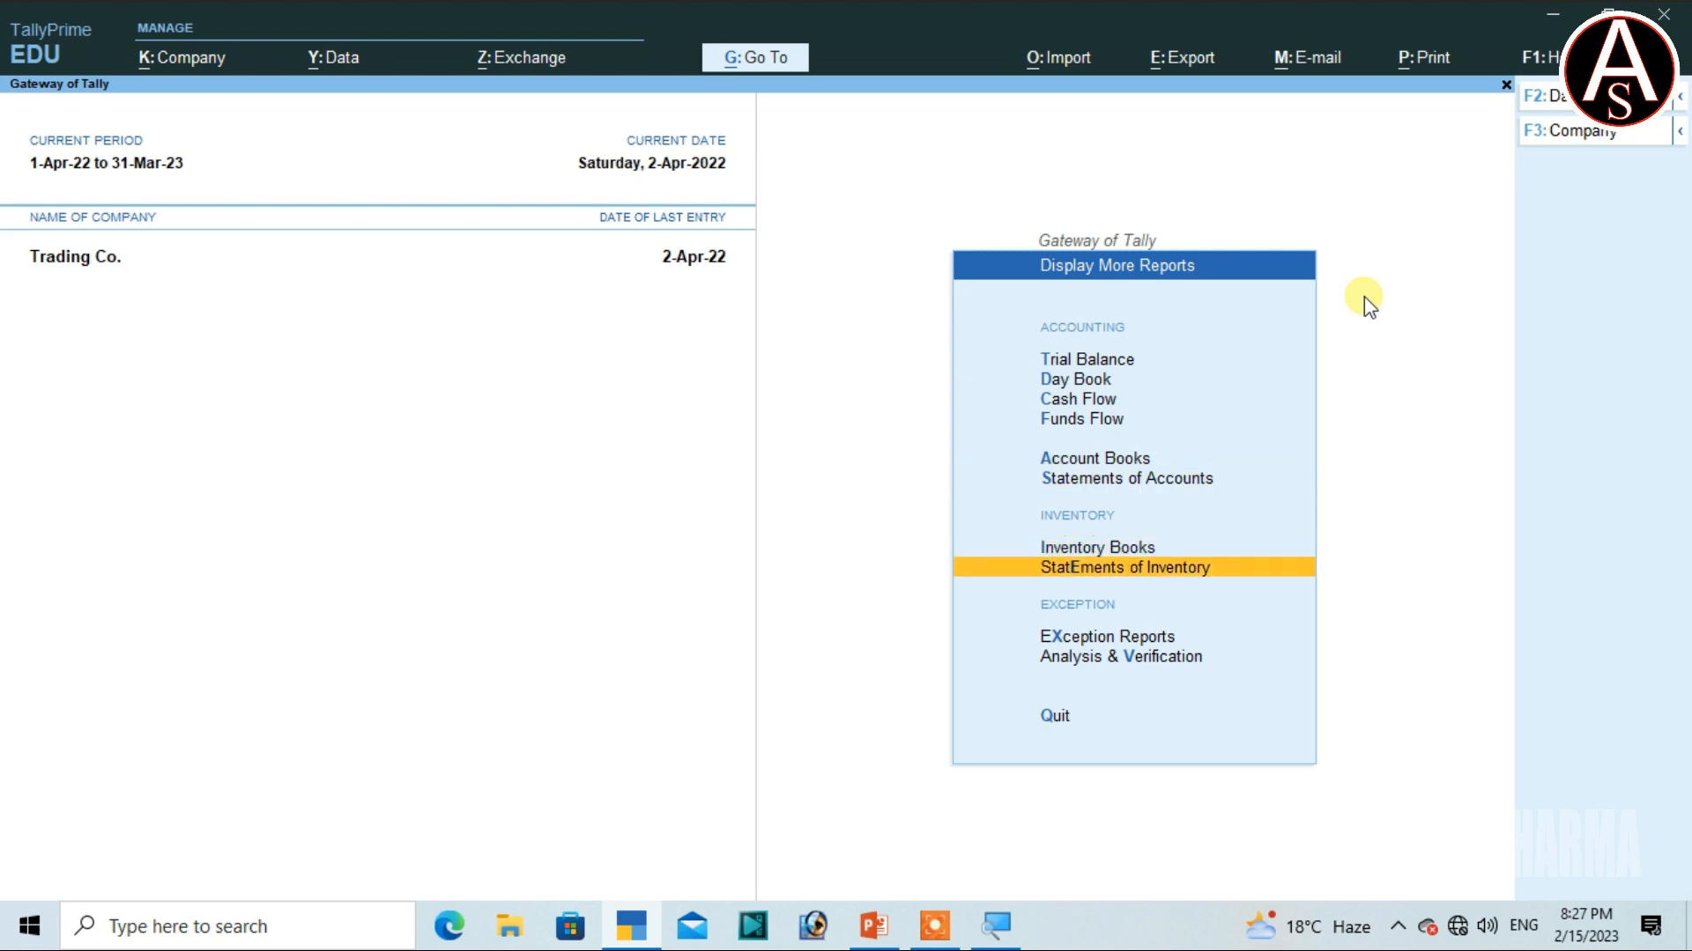
key("Return")
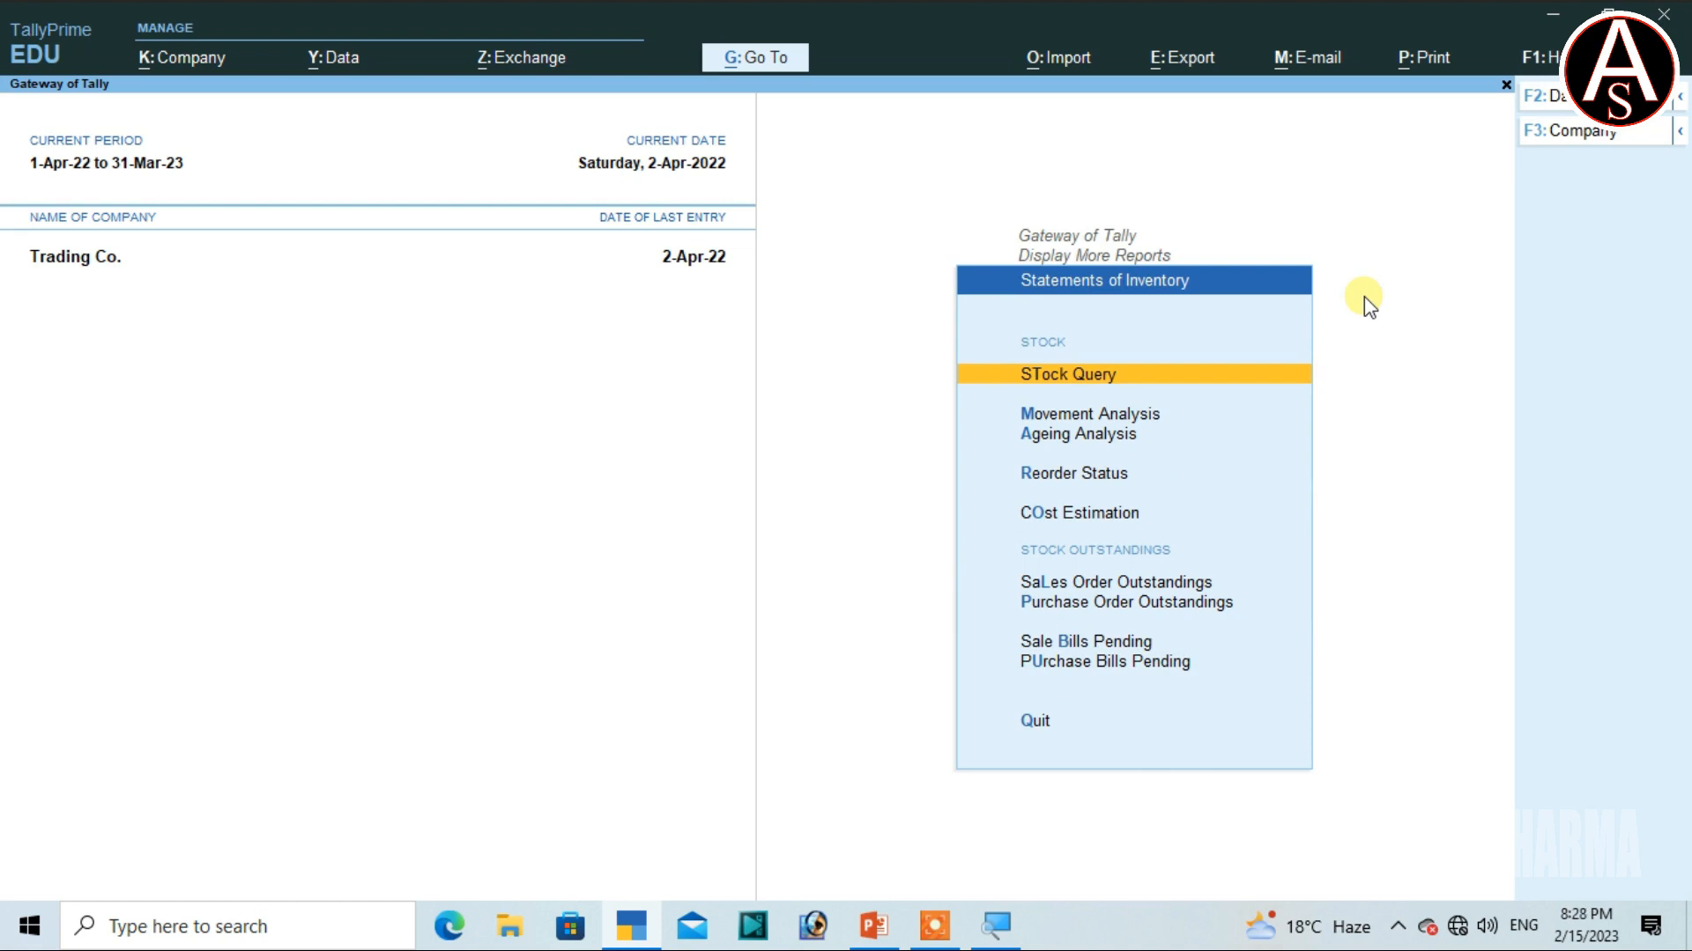
Step: Open the Sales Order Outstandings report options among the inventory statements
key("Up")
key("Up")
key("Up")
key("Up")
key("Up")
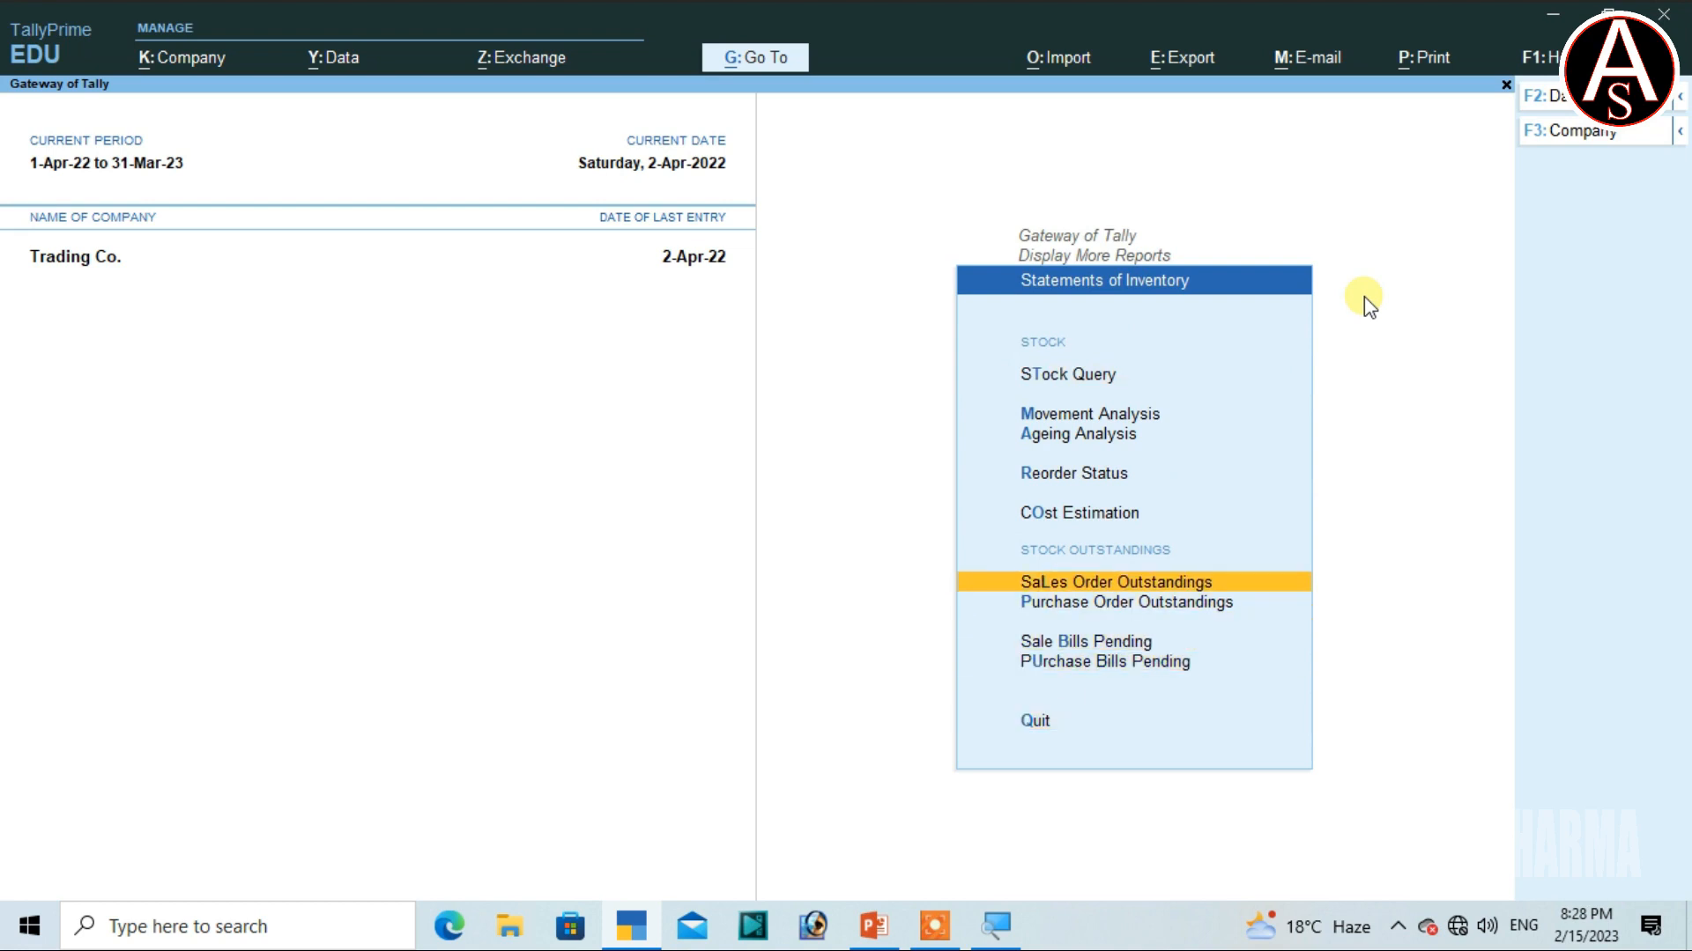
key("Return")
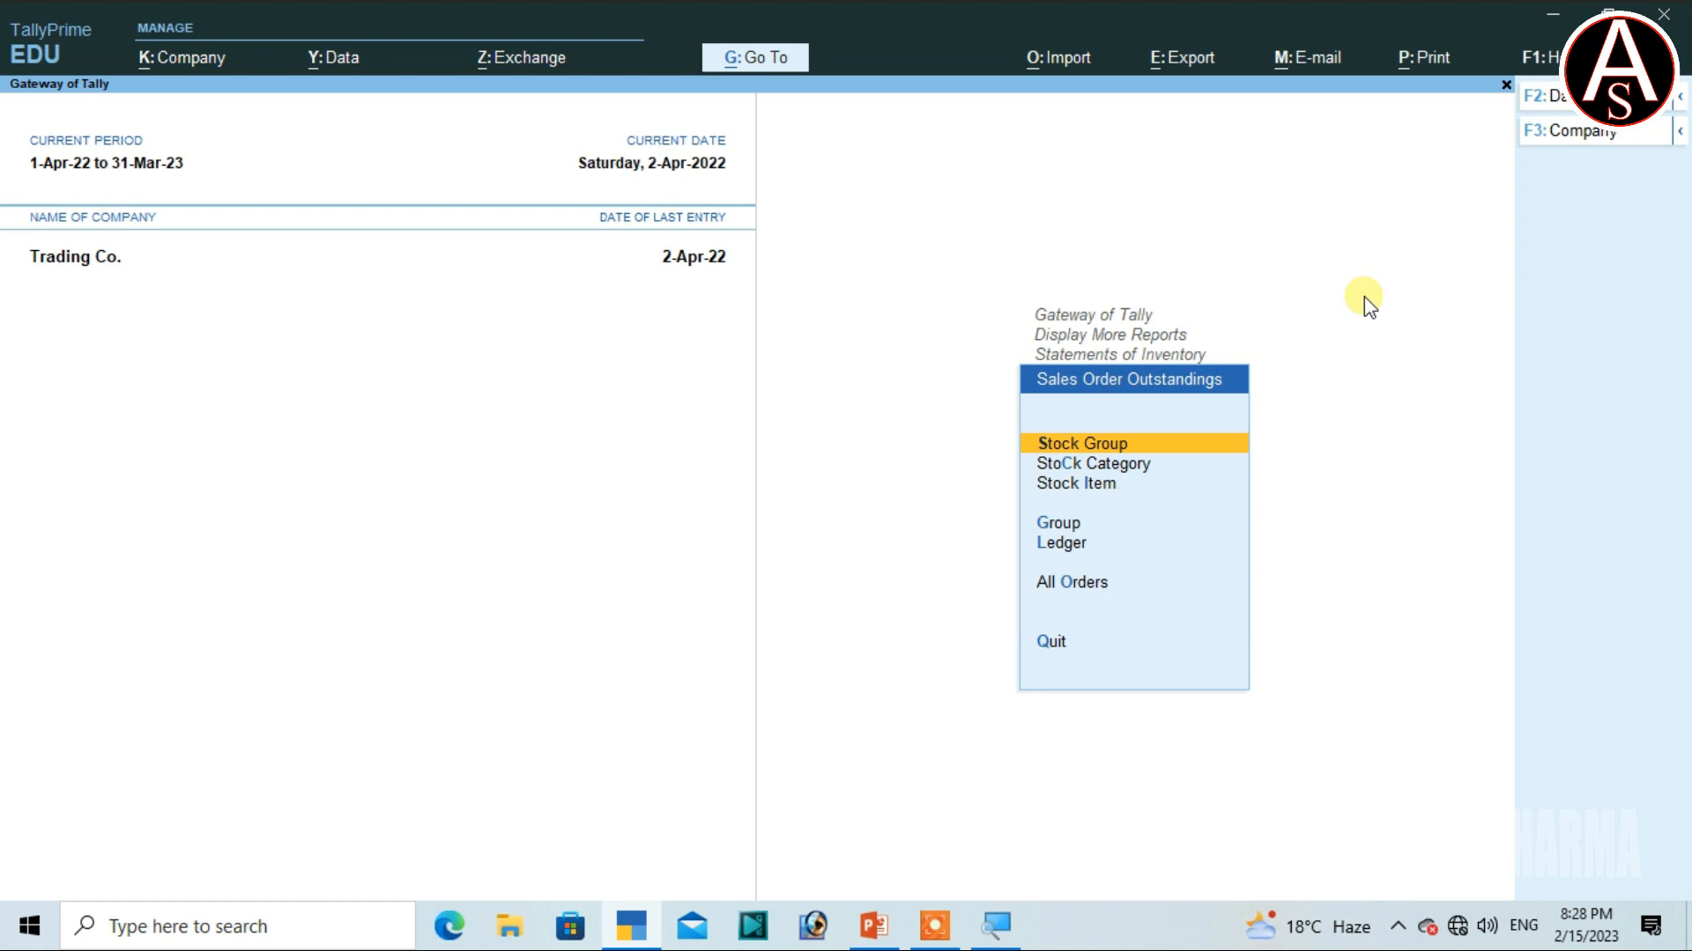
Step: View the outstanding sales orders by stock item for Usb Mouse and drill down to its order details
key("Down")
key("Down")
key("Return")
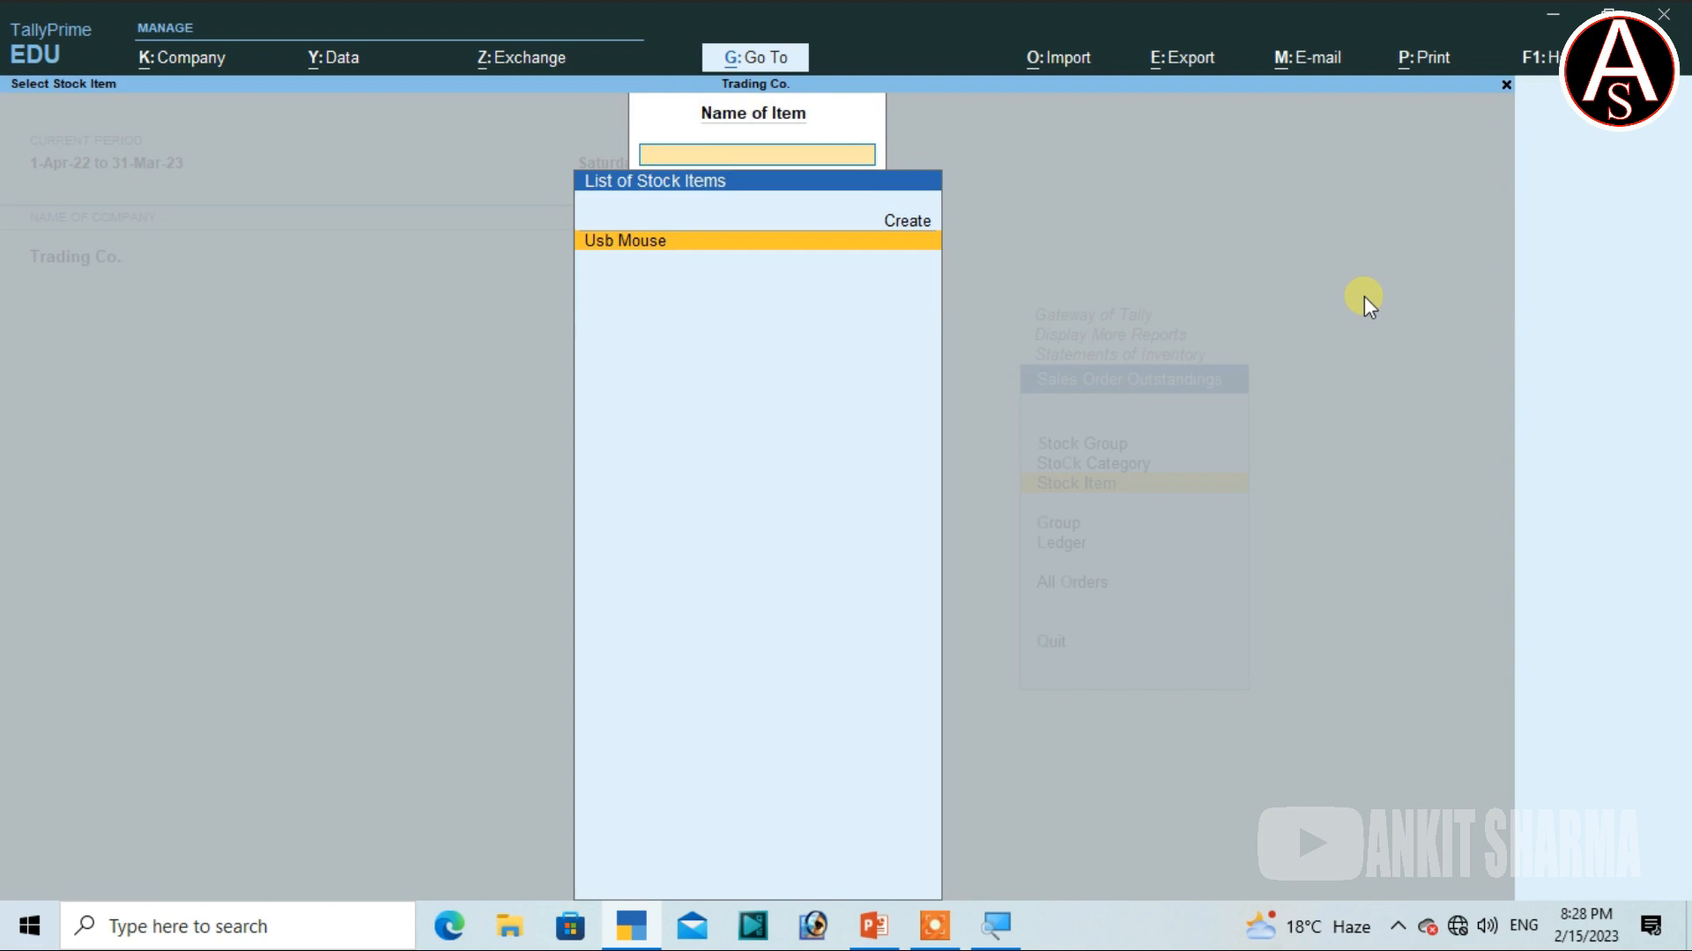
key("Return")
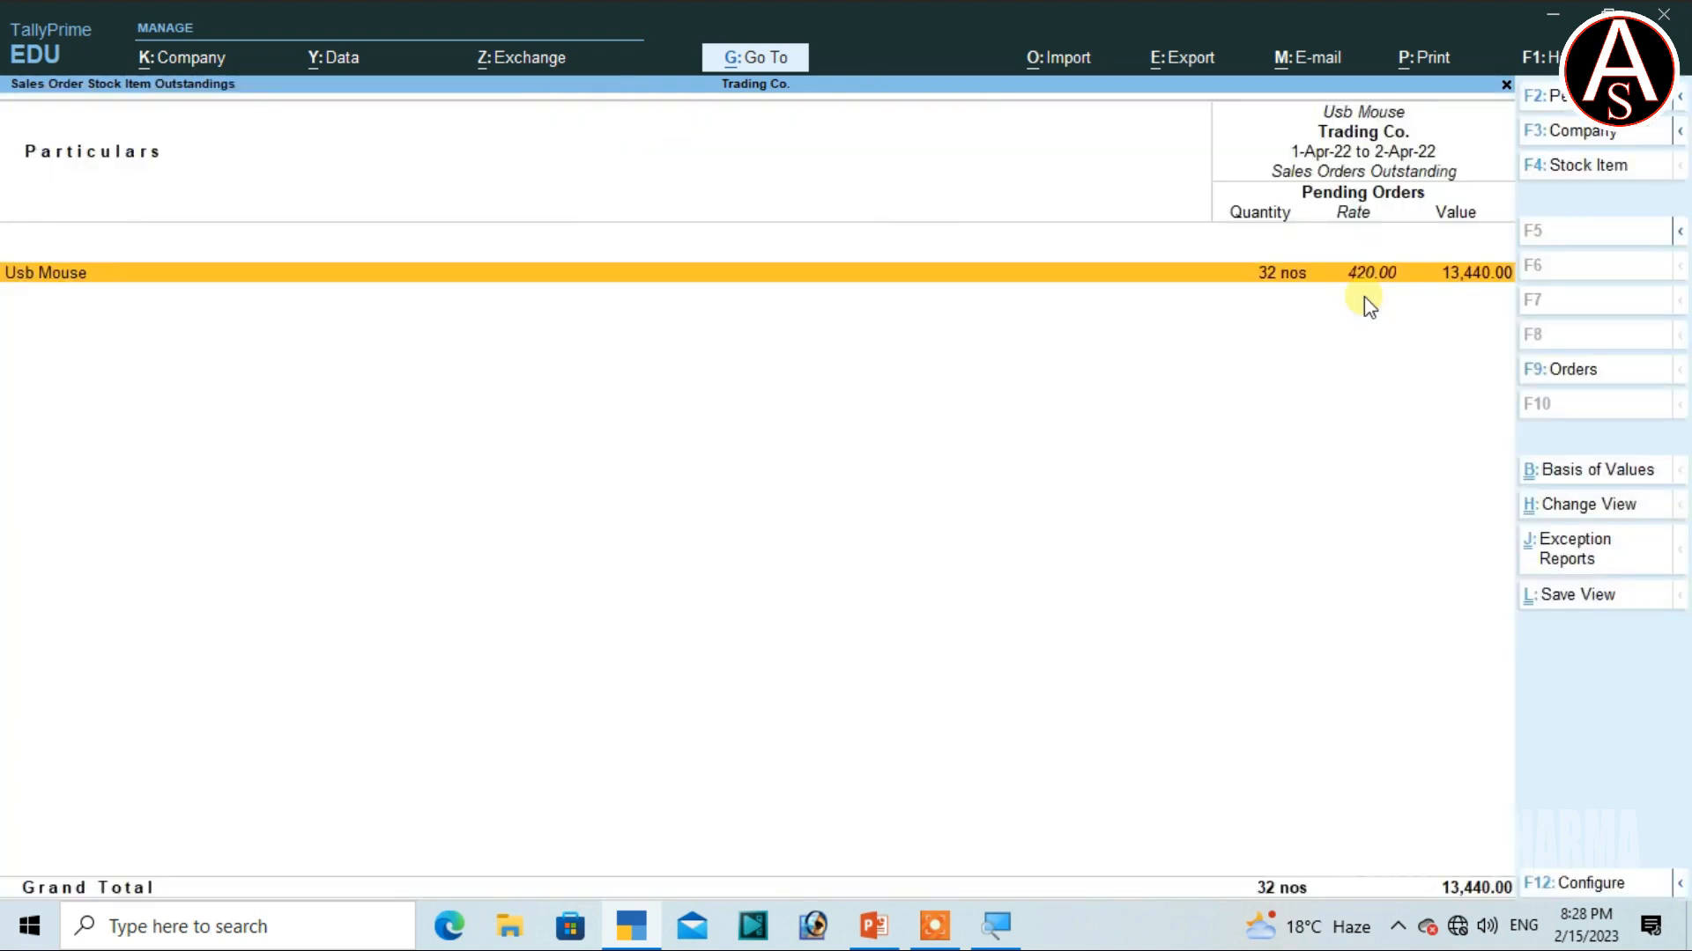
key("Return")
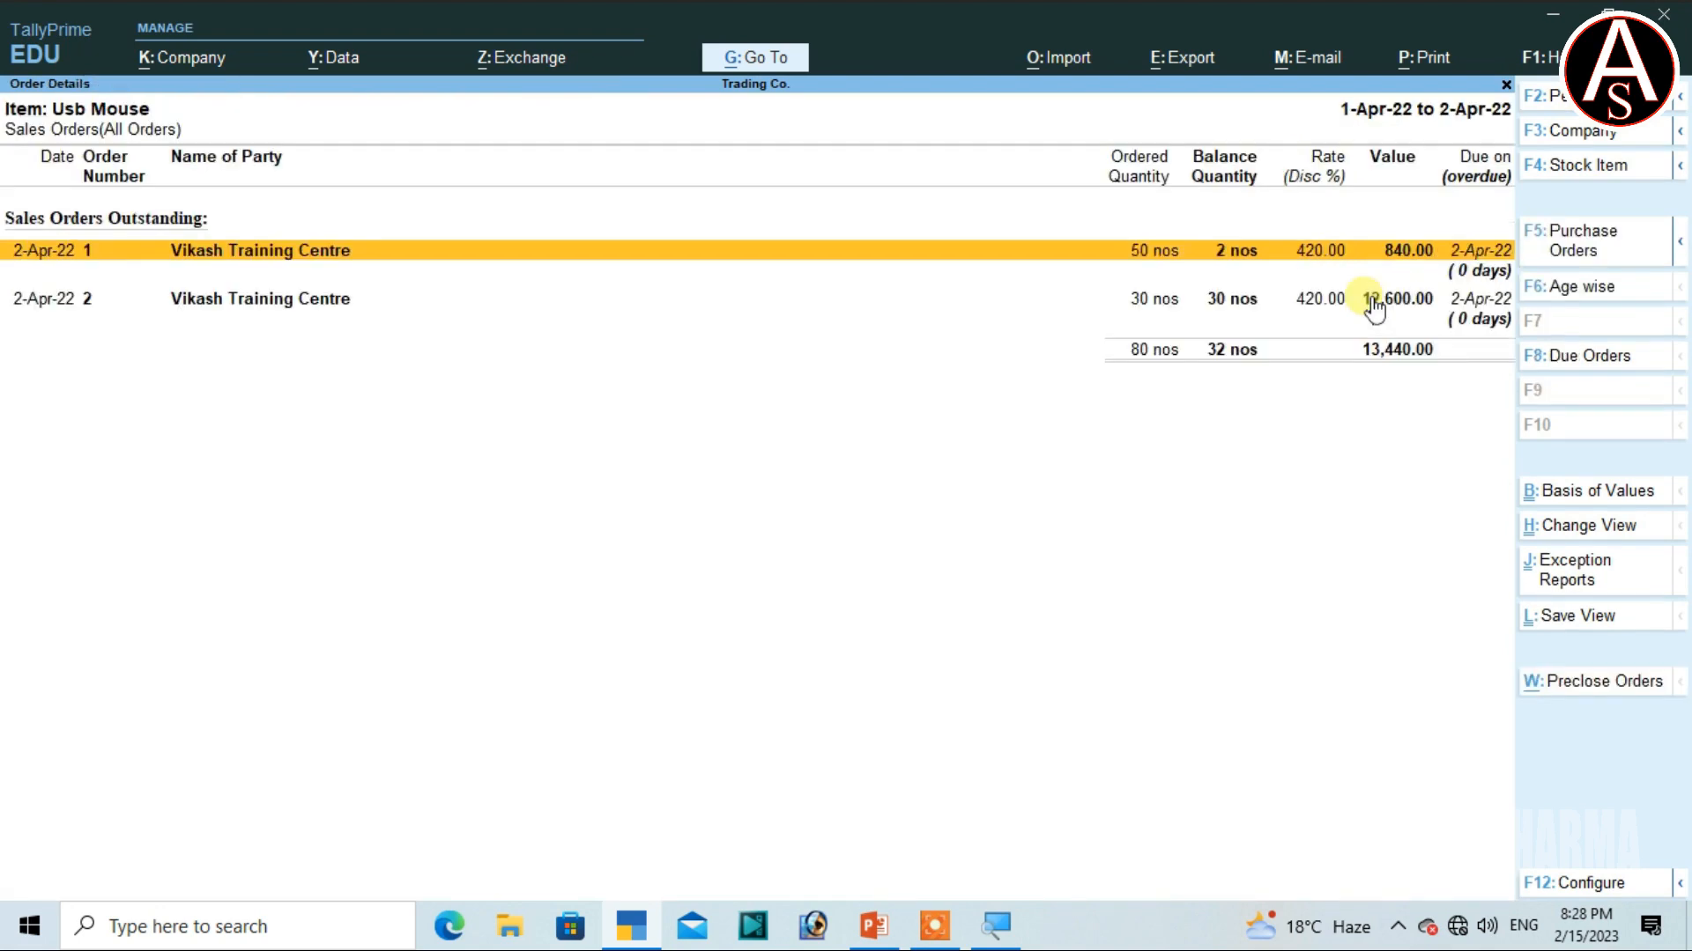